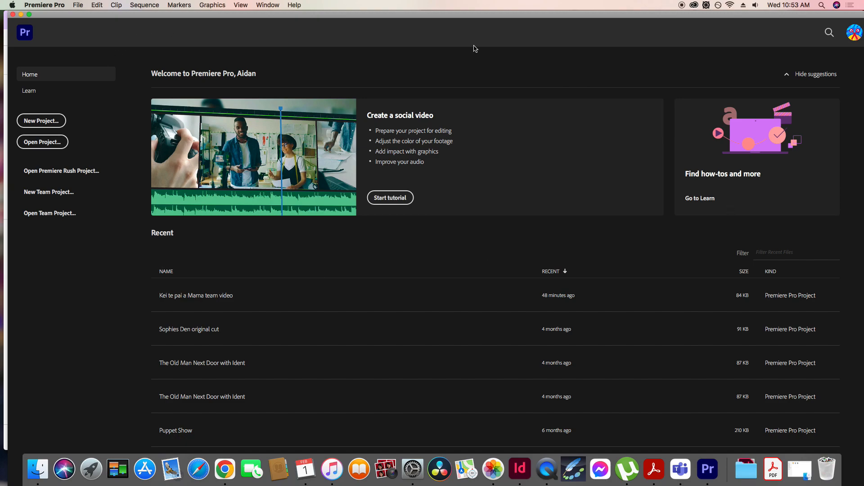
Start a new project and name it "basic editing"
left_click(48, 125)
left_click_drag(184, 58, 466, 39)
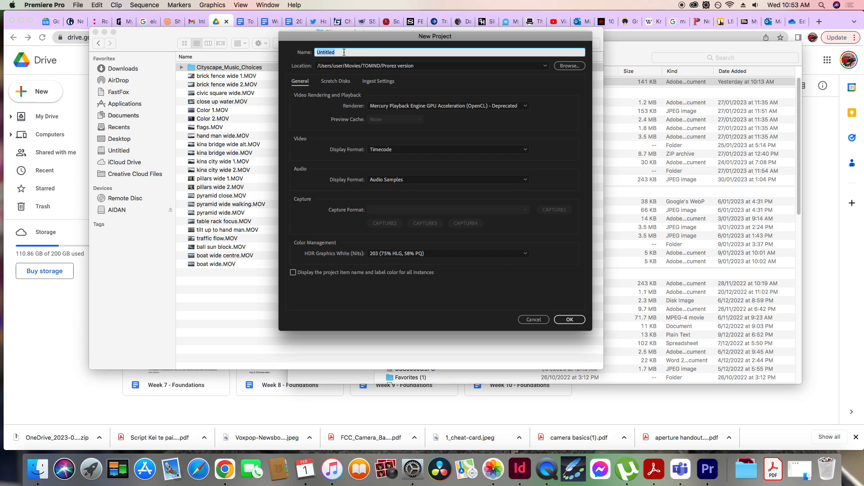
key("BackSpace")
key("BackSpace")
key("BackSpace")
key("BackSpace")
key("BackSpace")
key("BackSpace")
key("BackSpace")
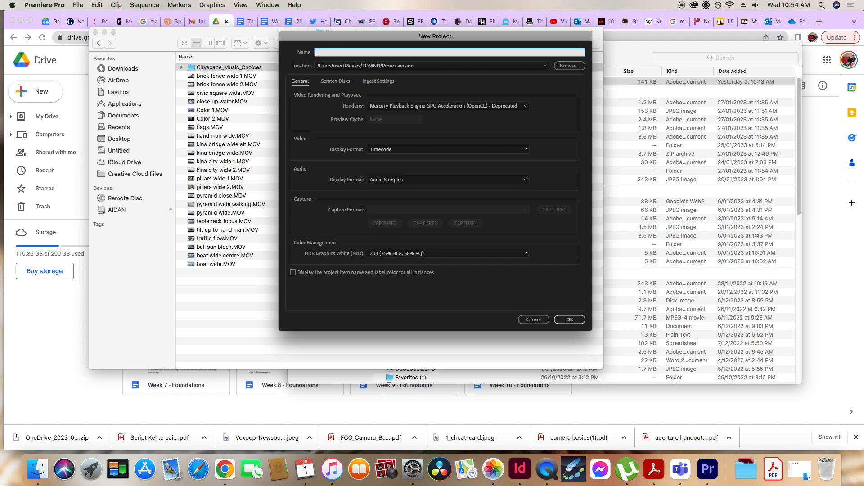
type("basic editin")
Set the new project's save location to the Desktop folder
left_click(567, 66)
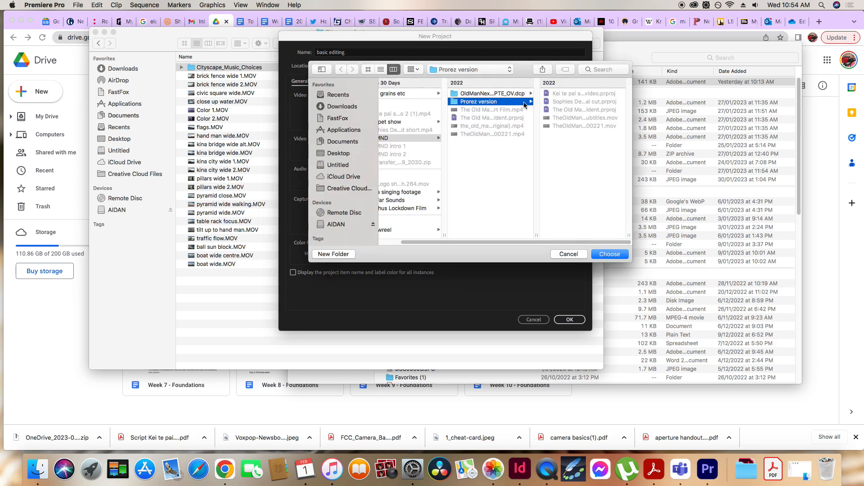
left_click(570, 254)
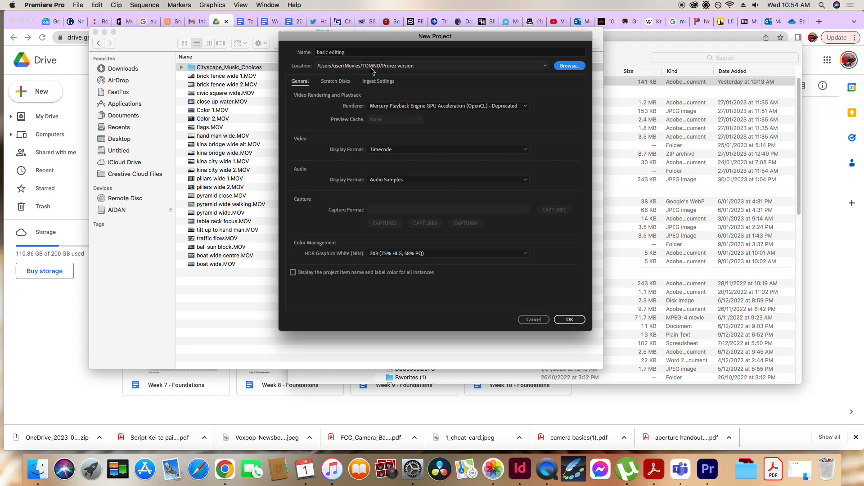
left_click(569, 66)
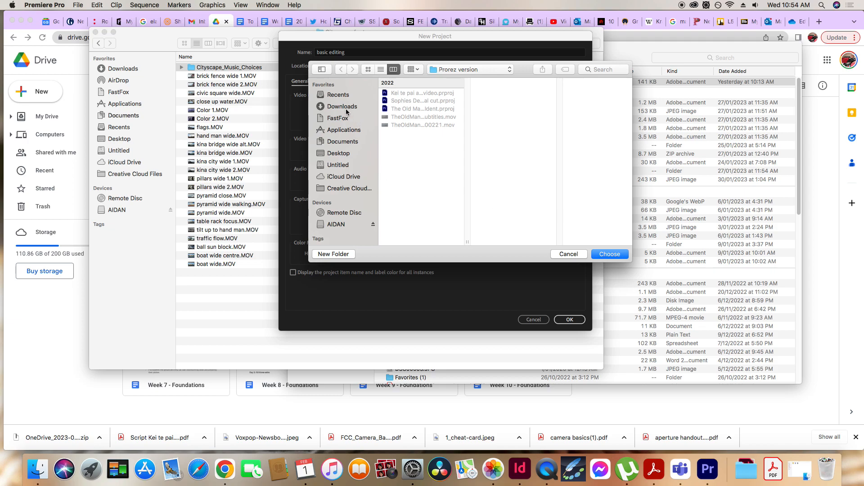
left_click(352, 143)
mouse_move(466, 99)
left_mouse_down()
mouse_move(469, 170)
mouse_move(466, 90)
left_mouse_up()
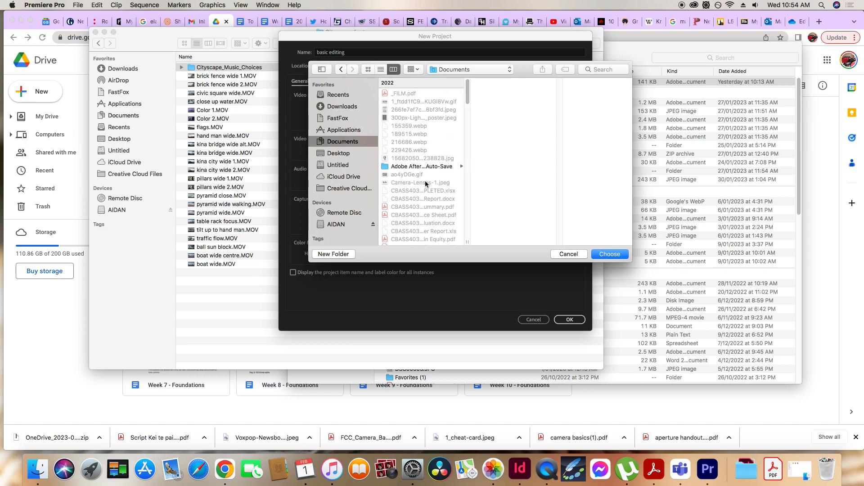
left_click(340, 154)
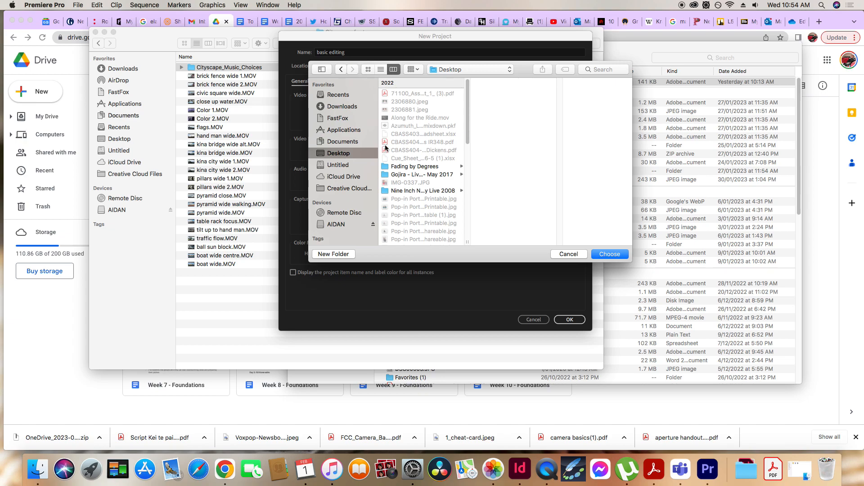
left_click(609, 255)
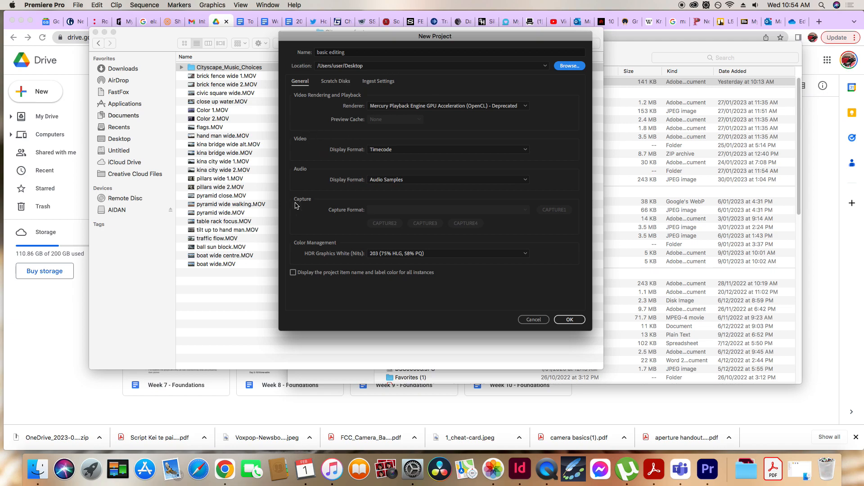
Keep Timecode as the video display format, and create the project with its window enlarged to fill the screen
left_click(448, 153)
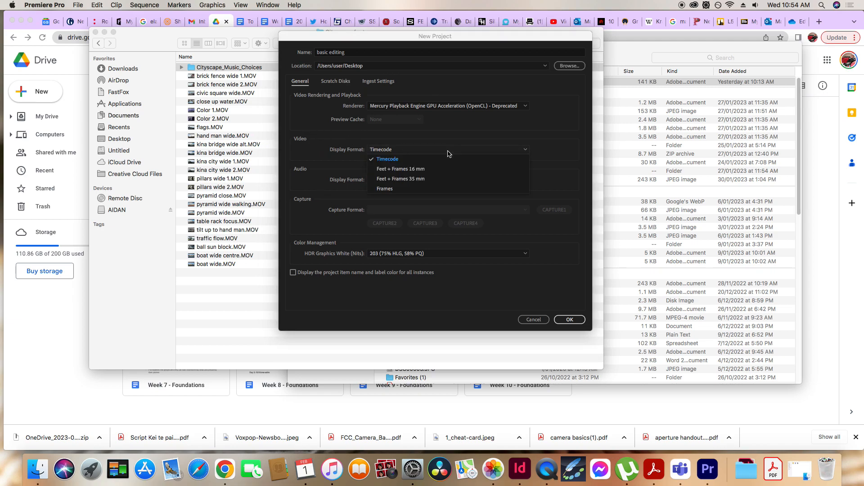
left_click(321, 135)
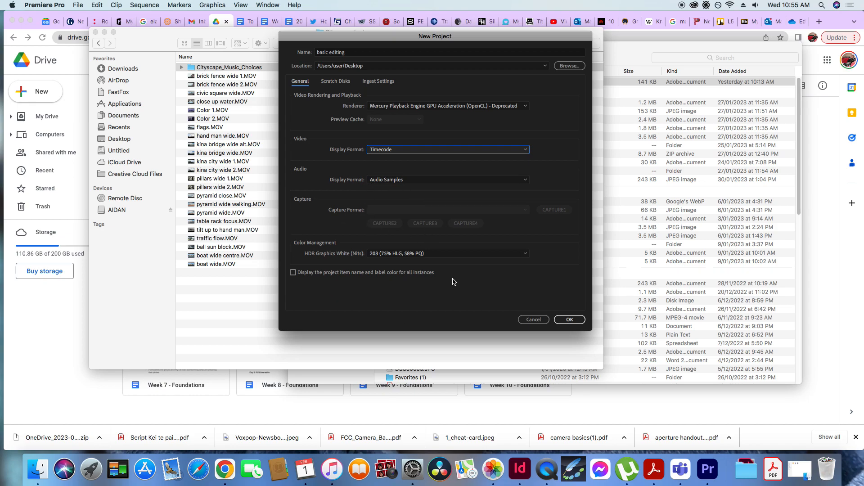
left_click(570, 320)
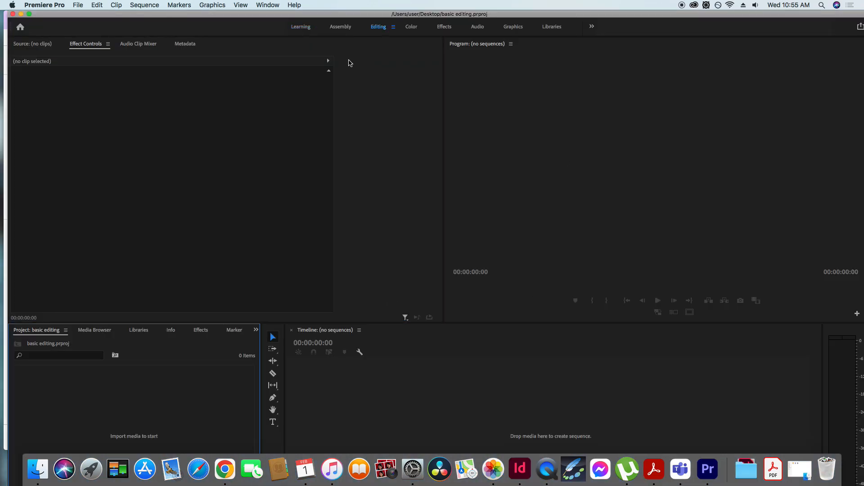
left_click(29, 14)
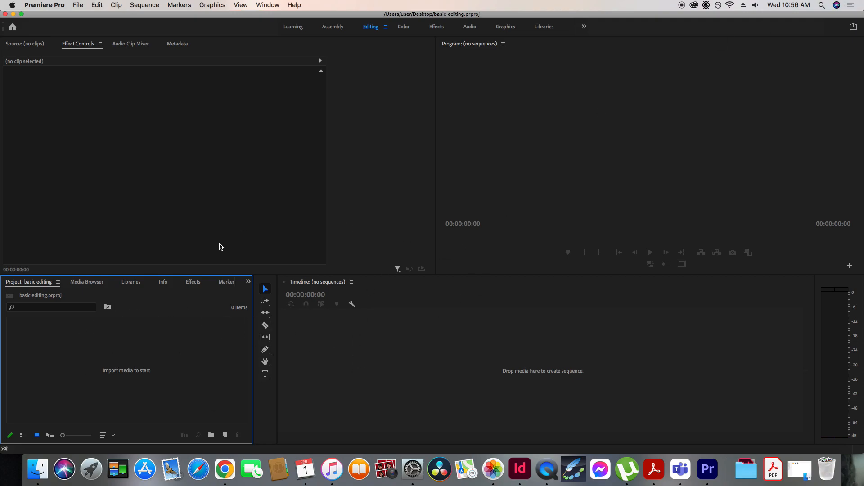
Switch to Finder and open the Cityscape footage folder inside Editing Footage
left_click(43, 471)
left_click(209, 76)
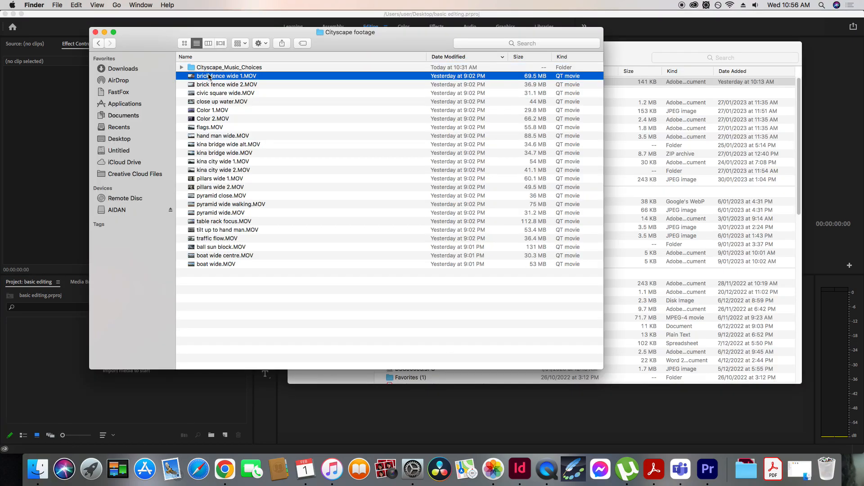
left_click(98, 43)
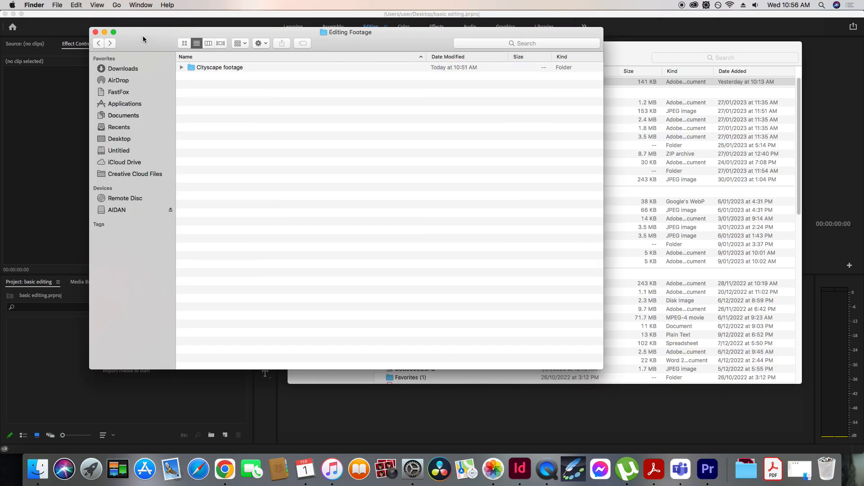
left_click(219, 67)
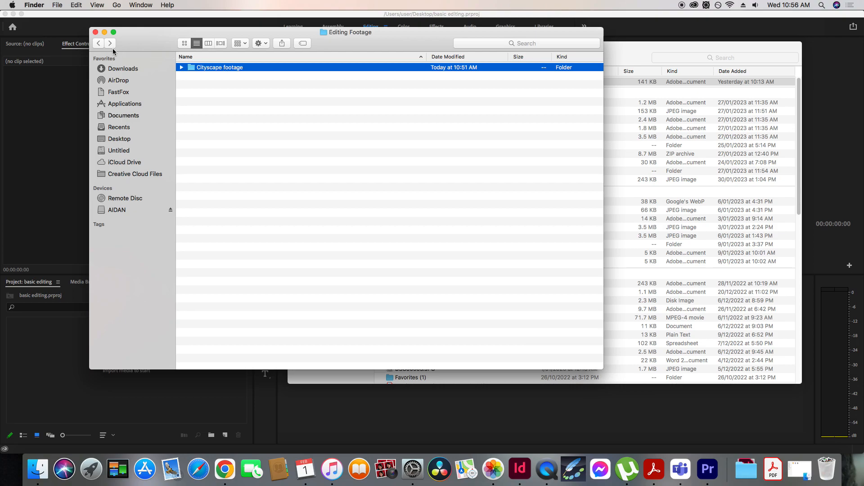
left_click_drag(156, 40, 285, 51)
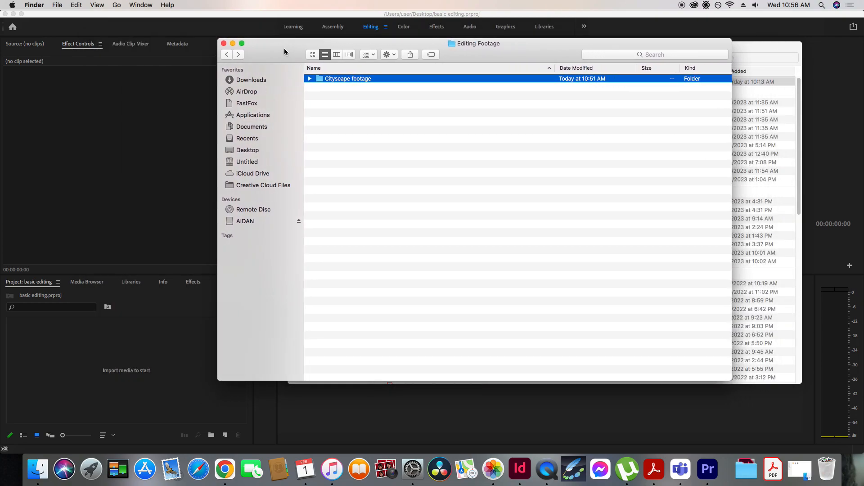
double_click(350, 83)
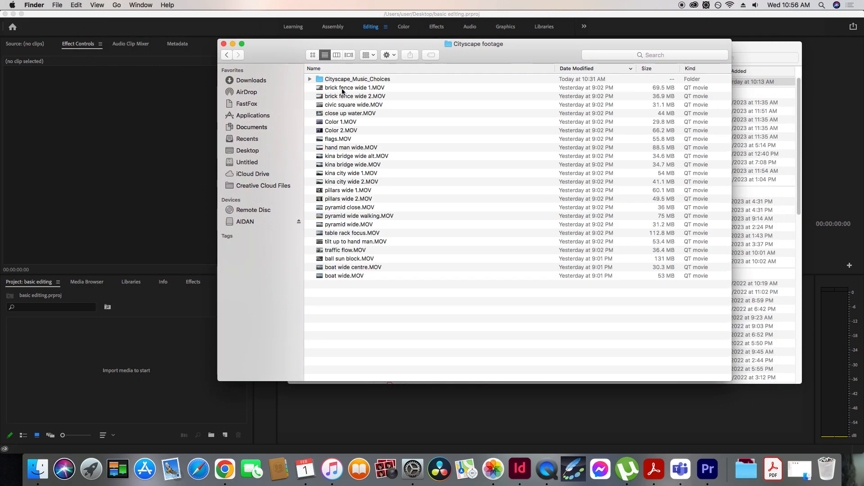
left_click(353, 89)
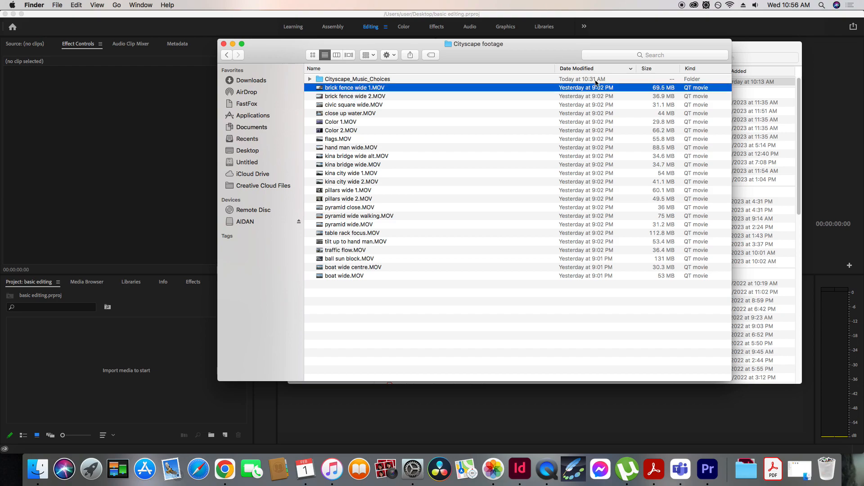
left_click_drag(532, 41, 509, 40)
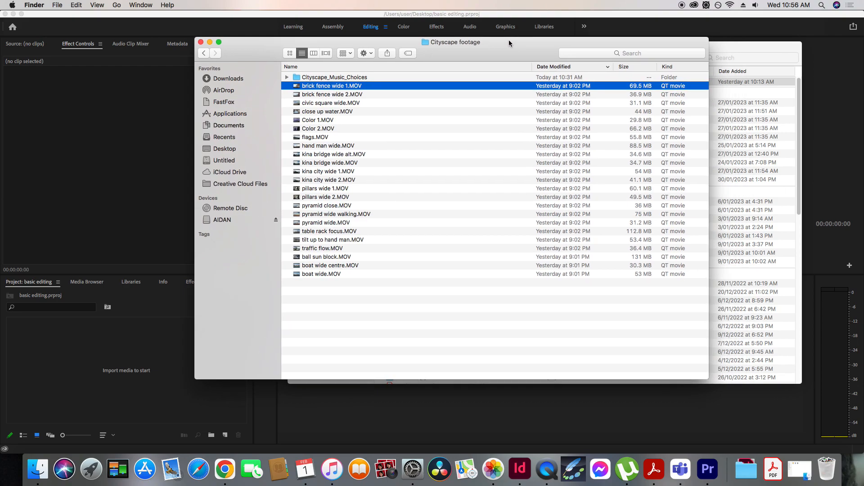
Preview brick fence wide 2.MOV and look over the other clips and the Cityscape_Music_Choices folder
left_click(334, 95)
key("space")
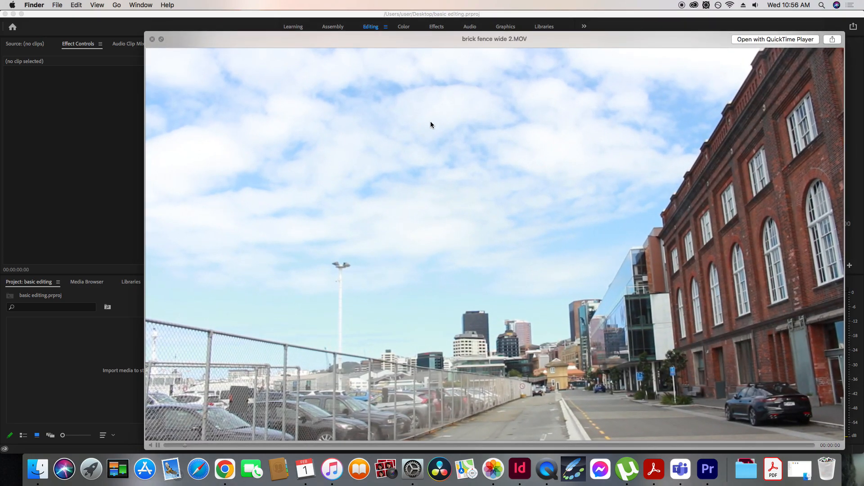
key("space")
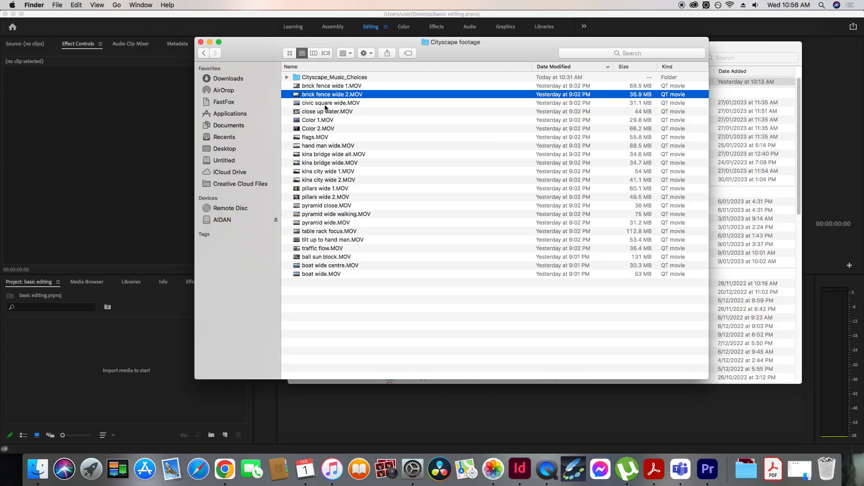
left_click(325, 105)
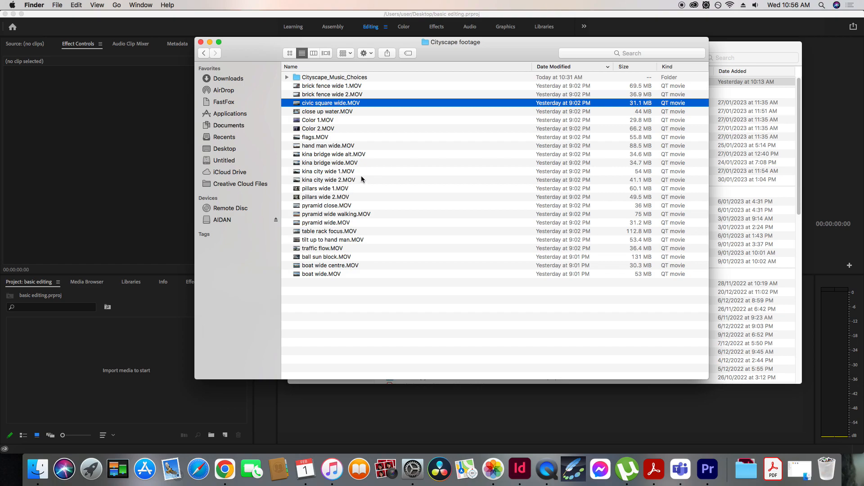
left_click(327, 156)
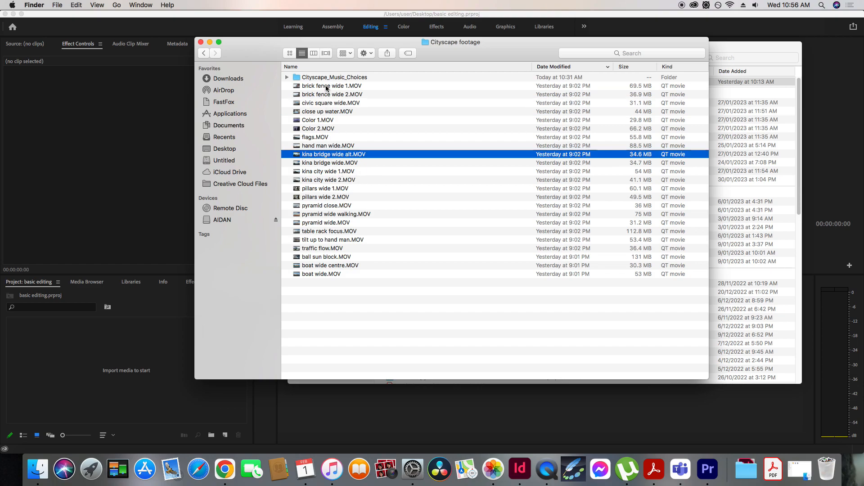
left_click(326, 87)
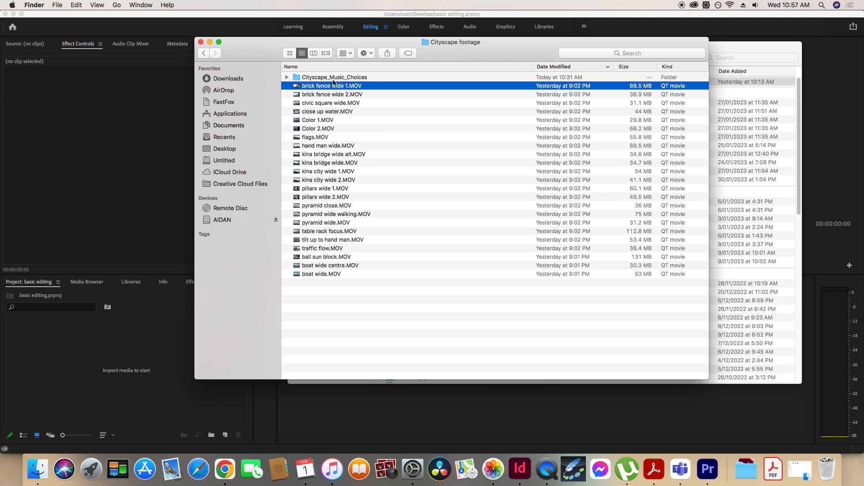
left_click(357, 77)
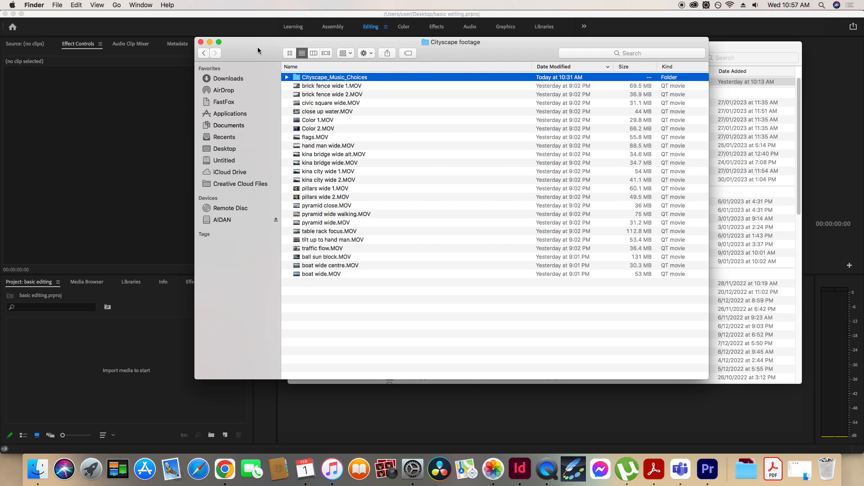
Import the whole Cityscape footage folder from Editing Footage into the Premiere Pro project
left_click(205, 53)
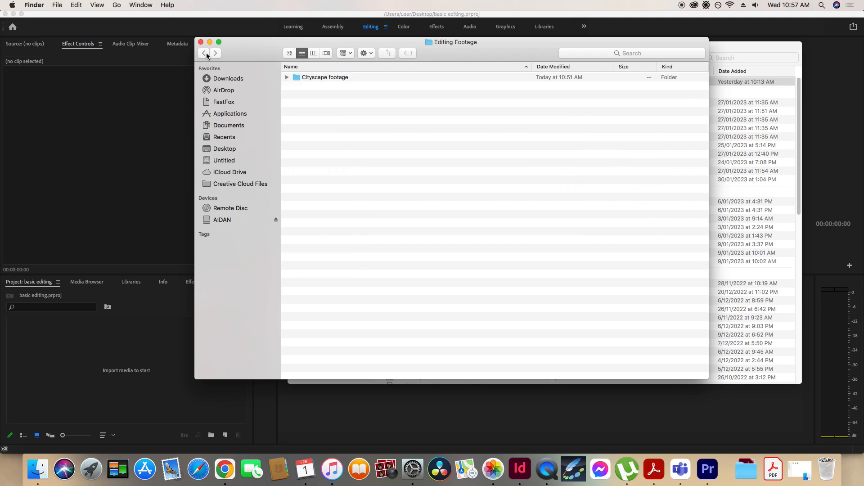
left_click(322, 78)
left_click_drag(325, 79, 77, 360)
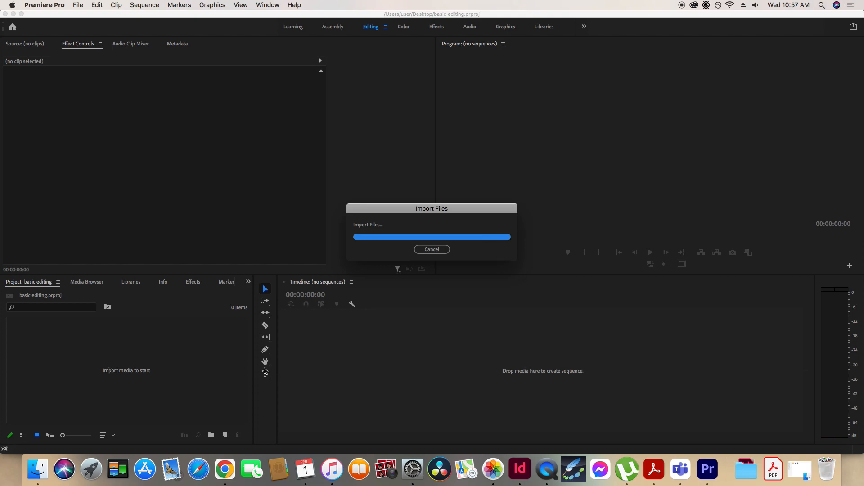
Open the Cityscape footage bin, and preview Color 1.MOV and ball sun block.MOV in the Source monitor
double_click(47, 356)
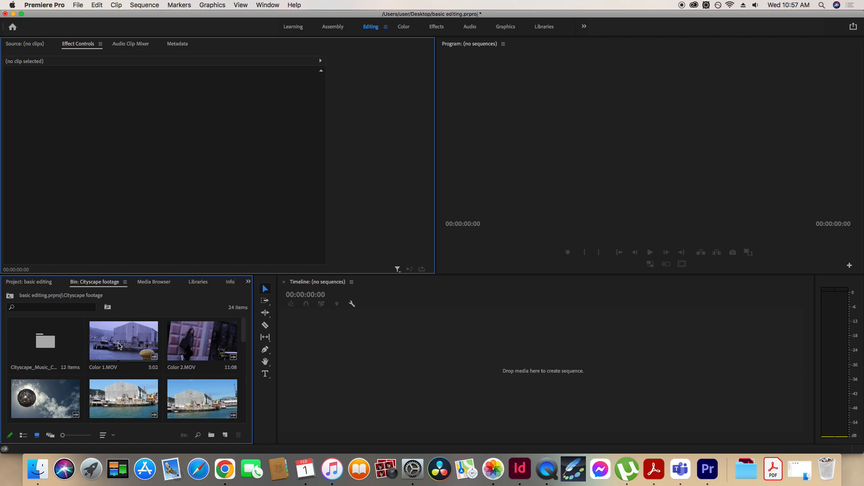
double_click(119, 346)
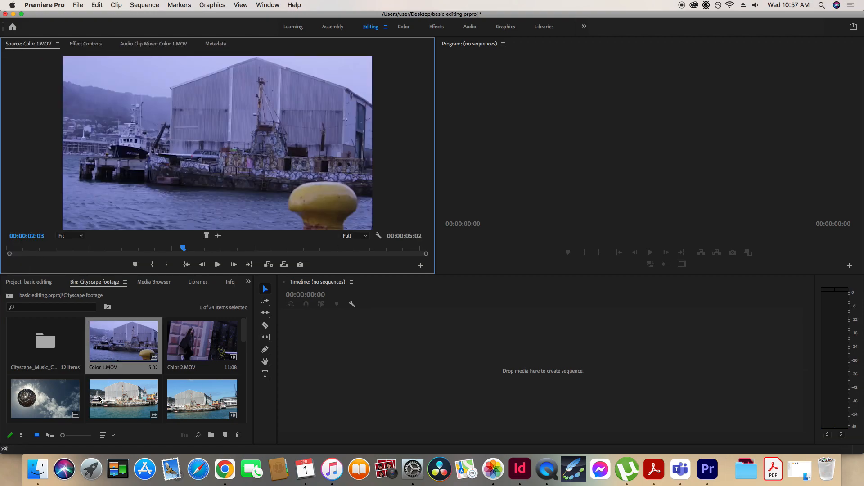
double_click(58, 402)
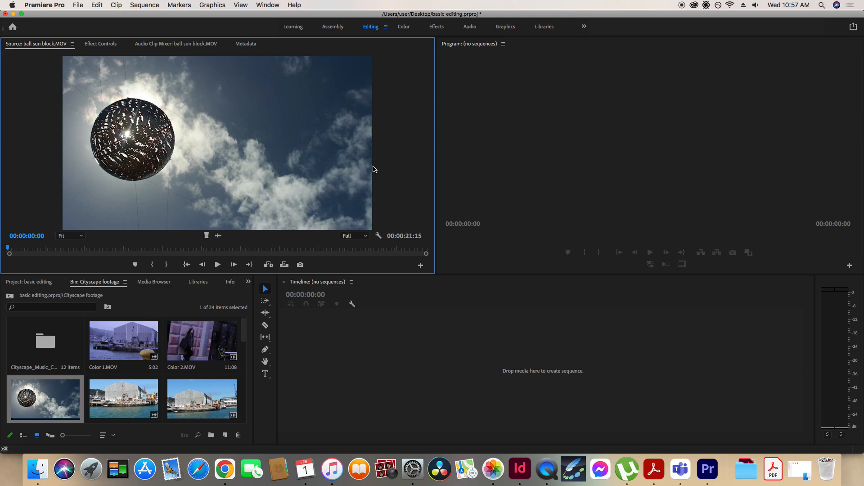
key("space")
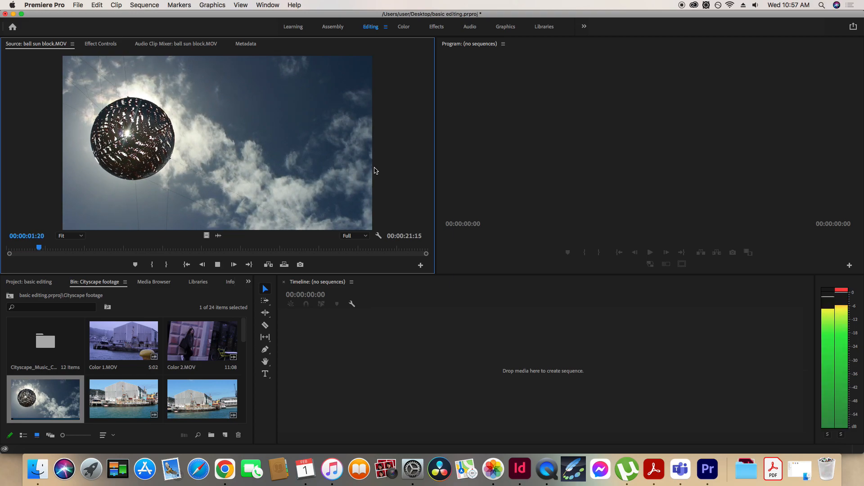
key("space")
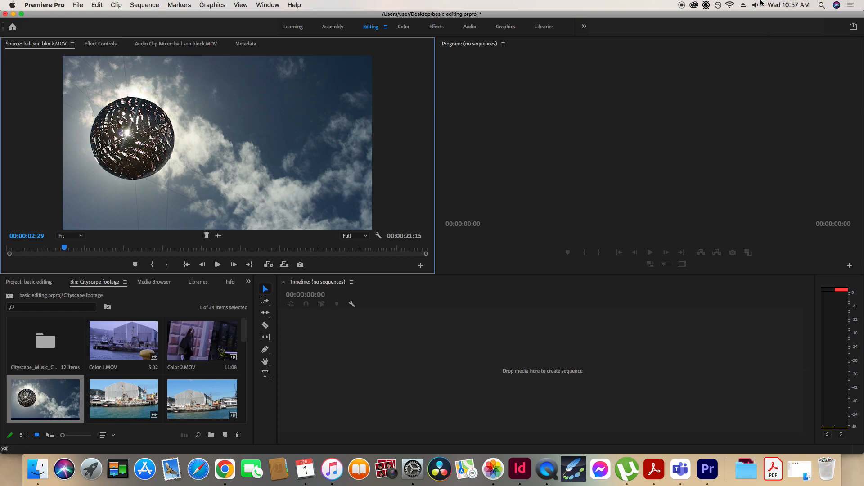
Check the system sound volume and scrub ball sun block.MOV in the Source monitor to 00:00:07:17
left_click(759, 5)
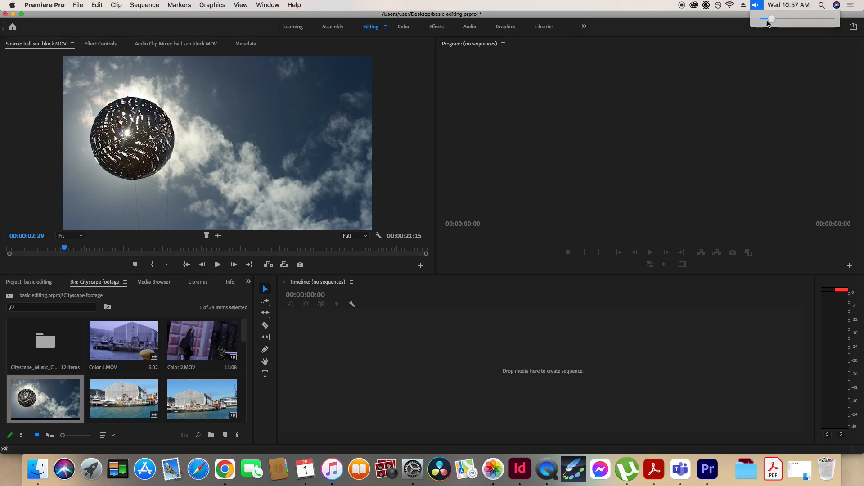
left_click(84, 253)
left_click_drag(64, 249, 140, 245)
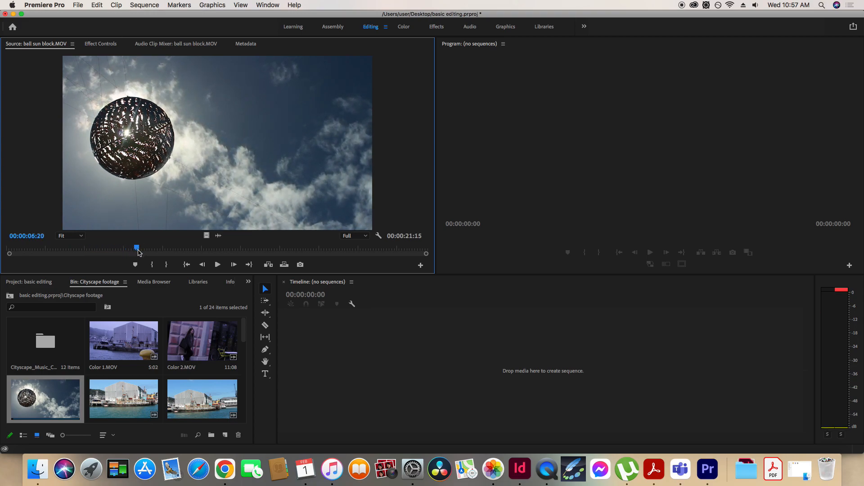
mouse_move(138, 253)
left_mouse_down()
mouse_move(183, 251)
mouse_move(141, 250)
mouse_move(156, 251)
left_mouse_up()
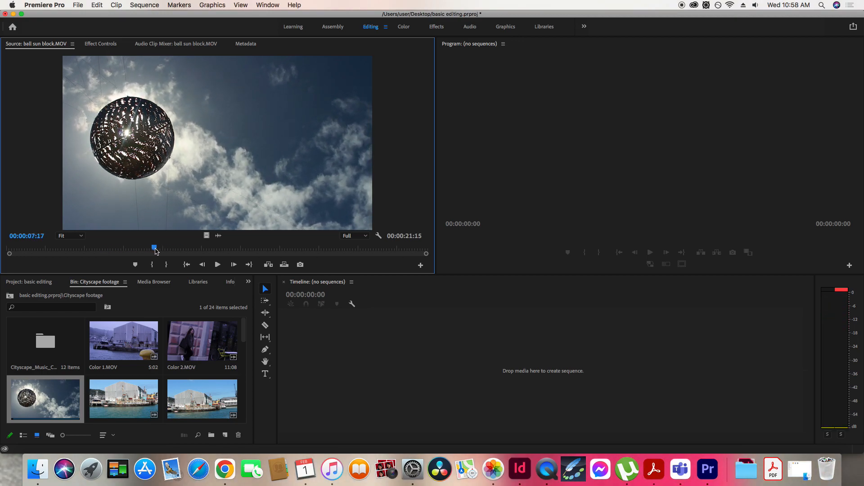
Play part of ball sun block.MOV, and preview boat wide centre.MOV and brick fence wide 1.MOV in the Source monitor
left_click(217, 264)
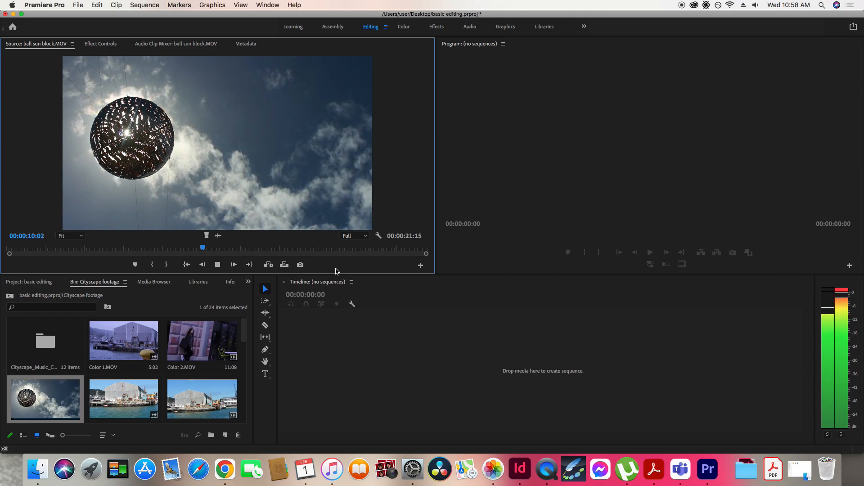
key("space")
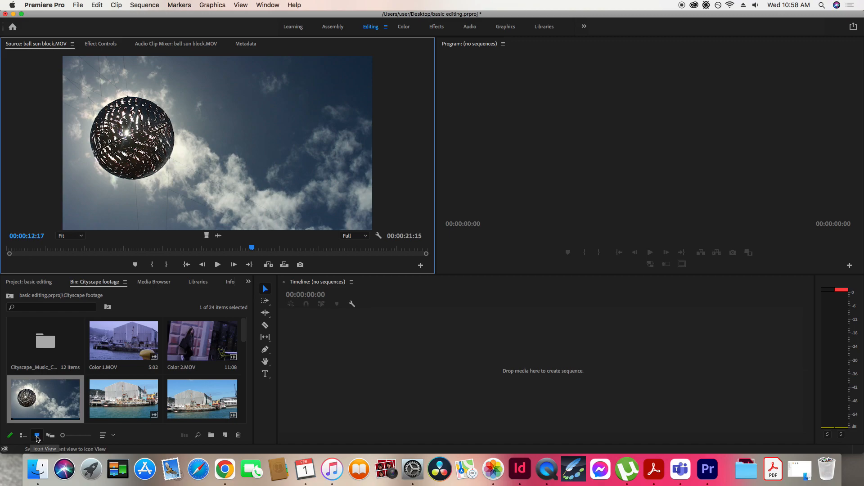
left_click_drag(245, 329, 246, 349)
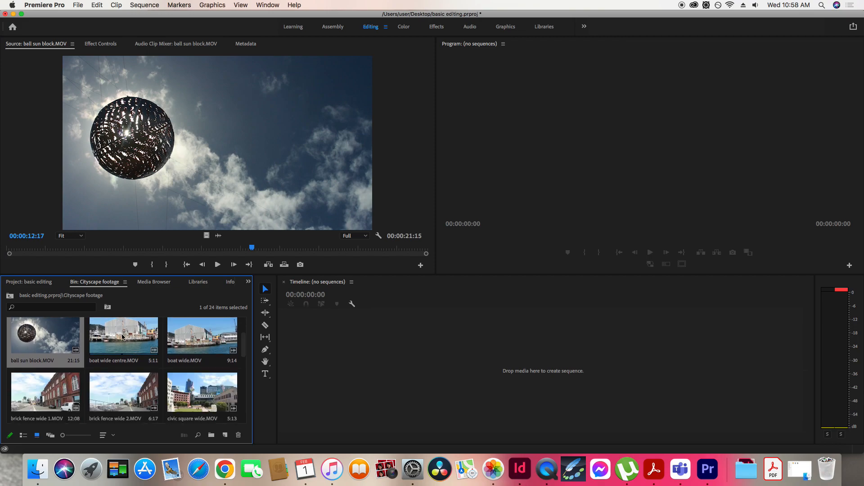
double_click(123, 337)
left_click(123, 357)
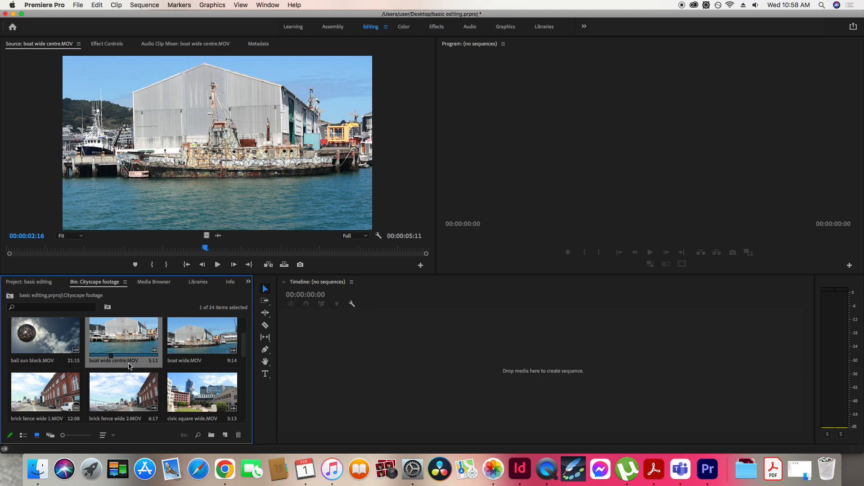
double_click(54, 398)
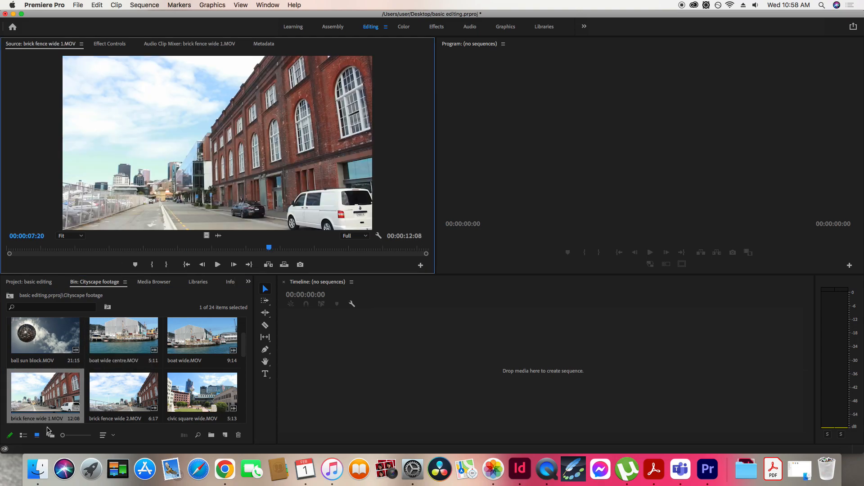
Show the Cityscape footage bin as a list and compare the frame rates of Color 1.MOV and ball sun block.MOV
left_click(24, 436)
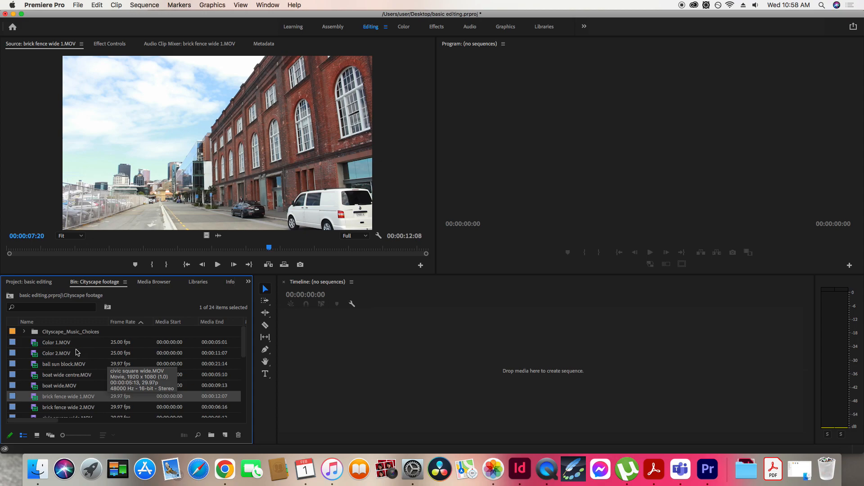
left_click(69, 364)
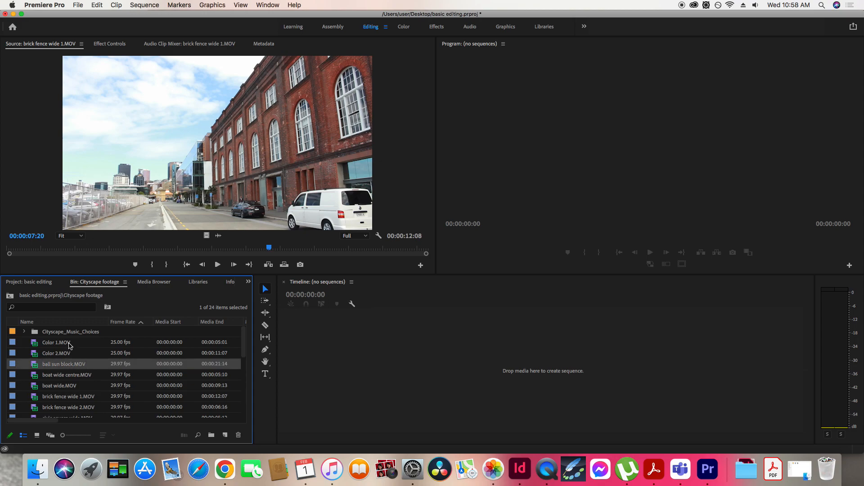
left_click(70, 343)
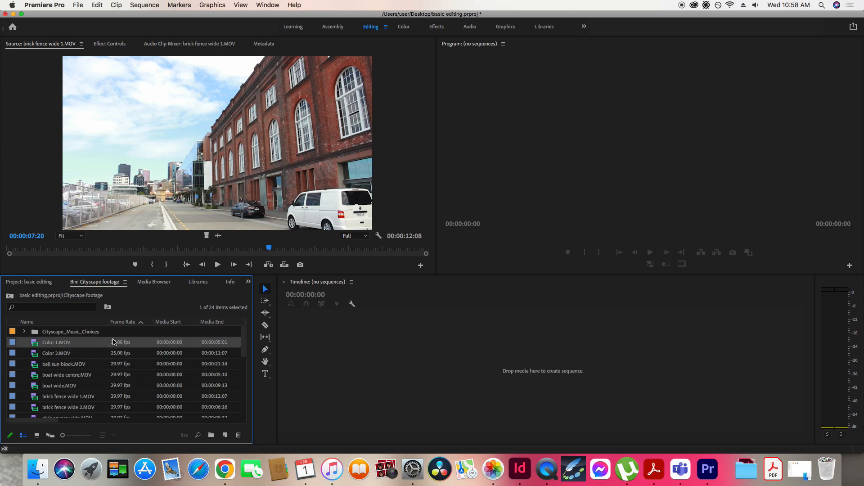
left_click(66, 366)
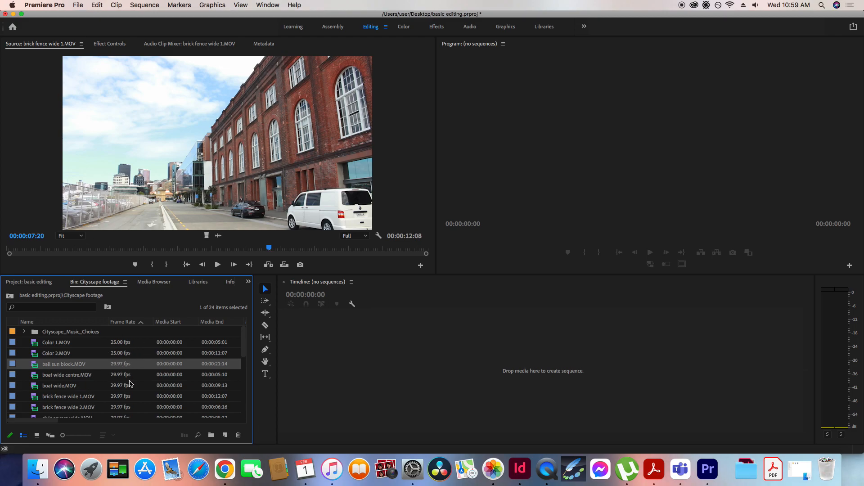
Examine the clips' media duration, video in and out points, video info and audio info columns, returning to the frame rates
left_click_drag(244, 347, 243, 317)
left_click_drag(36, 422, 45, 425)
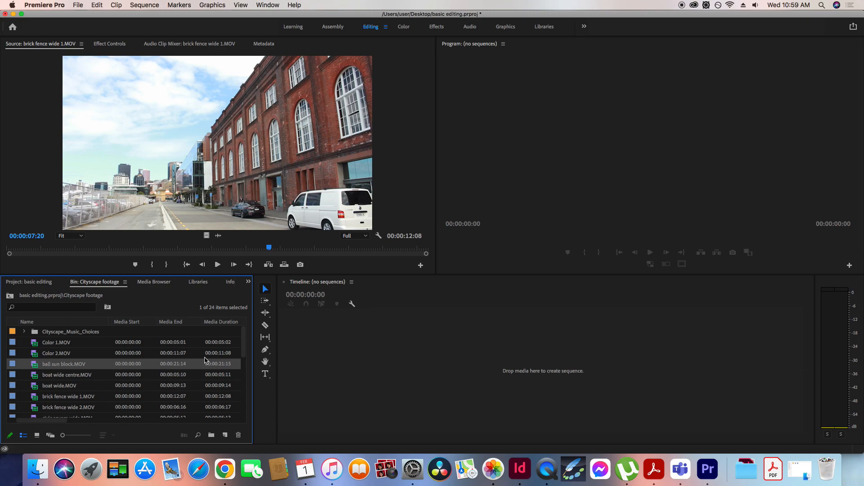
left_click_drag(67, 423, 93, 427)
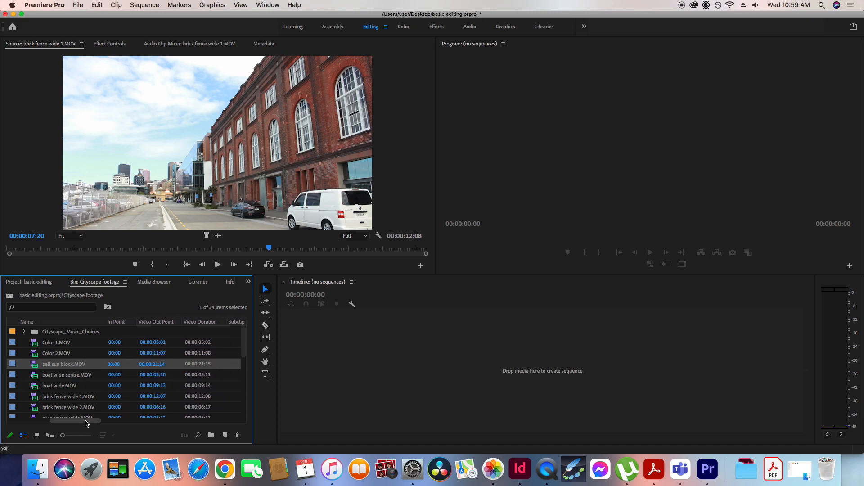
left_click_drag(85, 424, 137, 430)
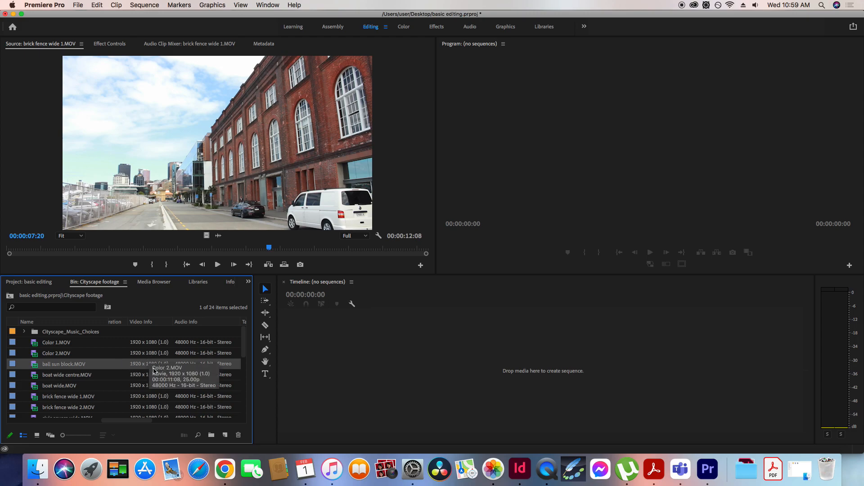
mouse_move(244, 346)
left_mouse_down()
mouse_move(243, 407)
mouse_move(246, 331)
left_mouse_up()
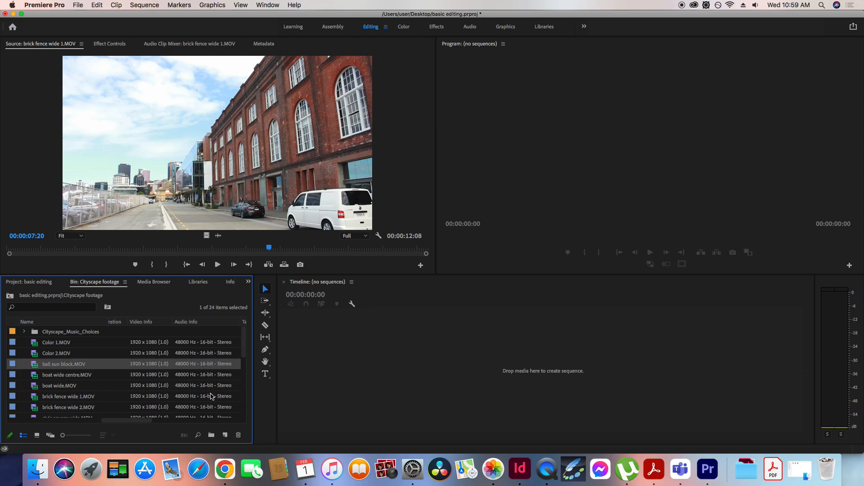
left_click_drag(127, 421, 136, 423)
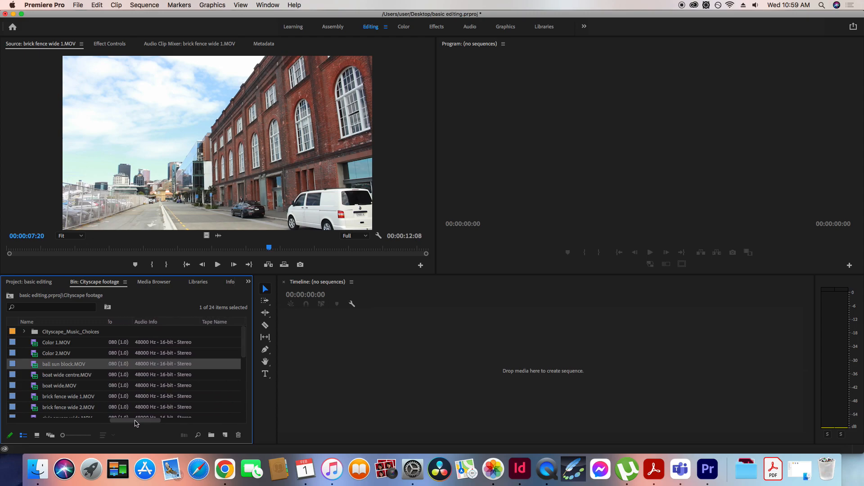
left_click_drag(142, 422, 27, 426)
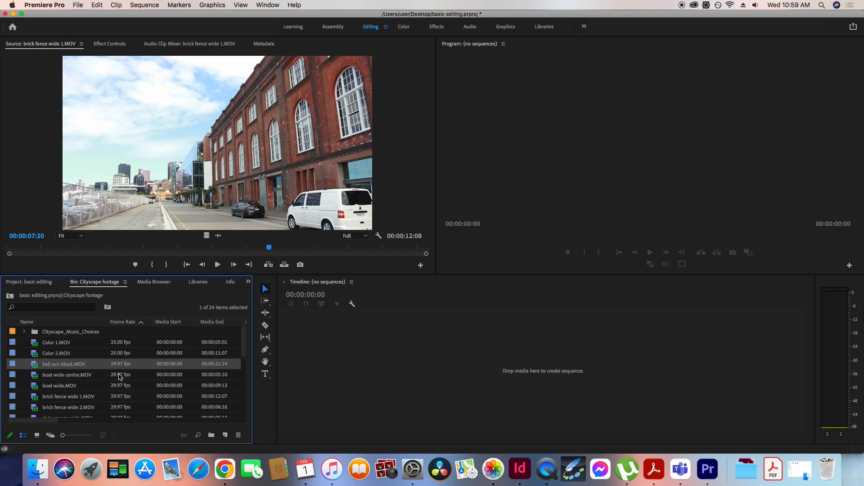
Return the Cityscape footage bin to icon view and look over the thumbnail size and icon sorting options
left_click(37, 436)
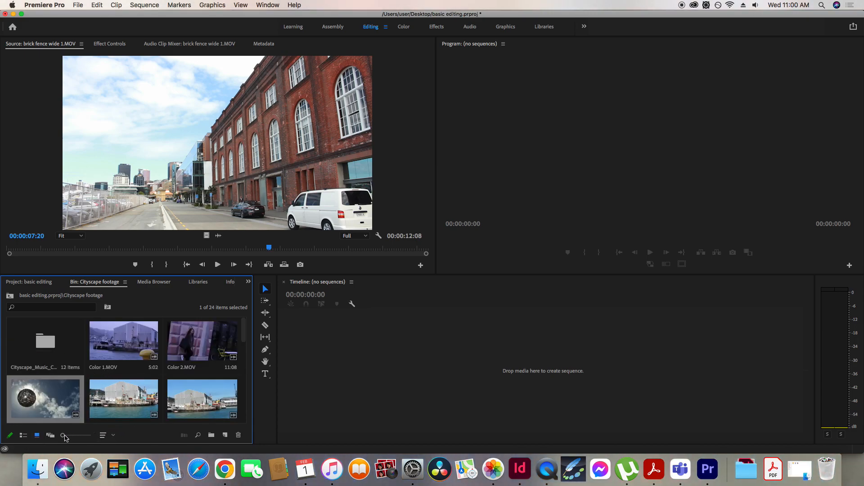
mouse_move(63, 437)
left_mouse_down()
mouse_move(80, 438)
mouse_move(53, 438)
left_mouse_up()
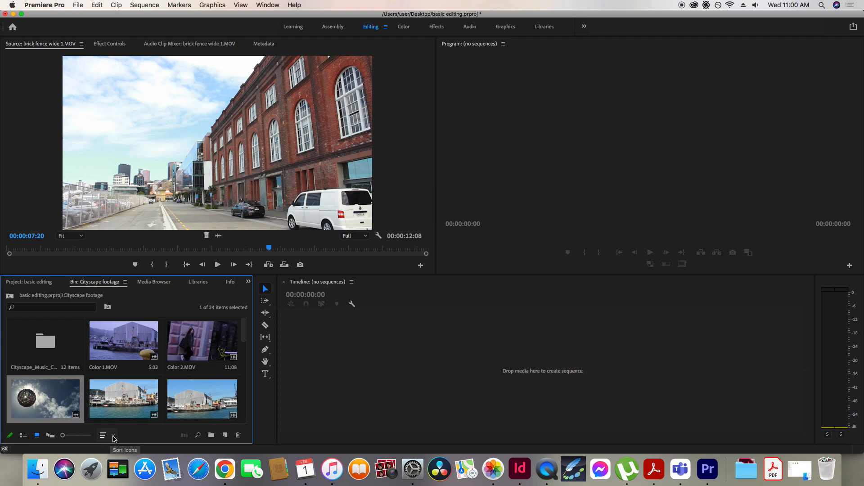
left_click(114, 437)
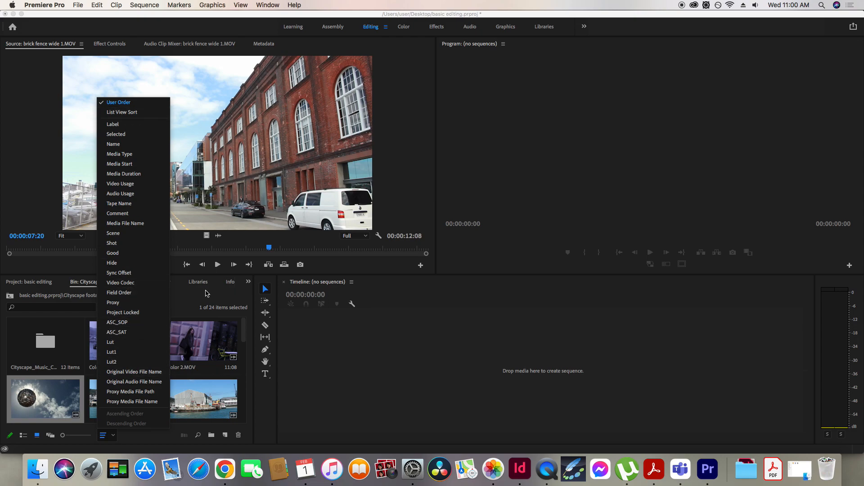
left_click(187, 302)
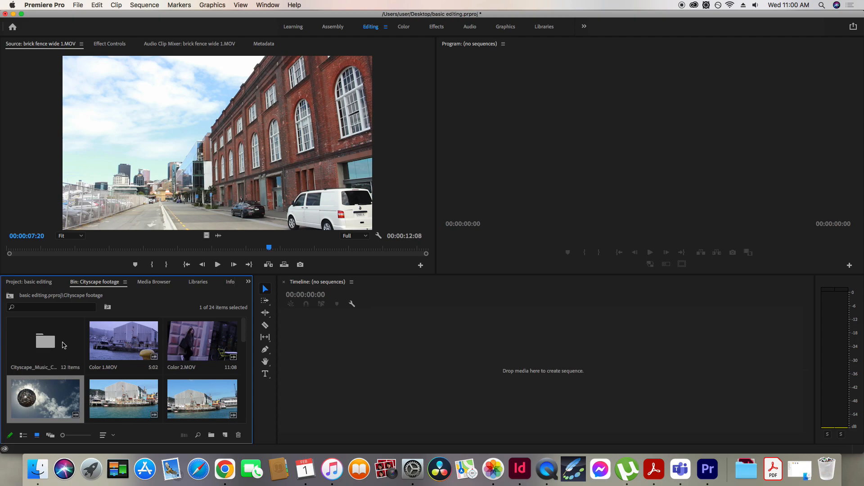
Create a new bin inside Cityscape footage and name it Folder 1
left_click(211, 435)
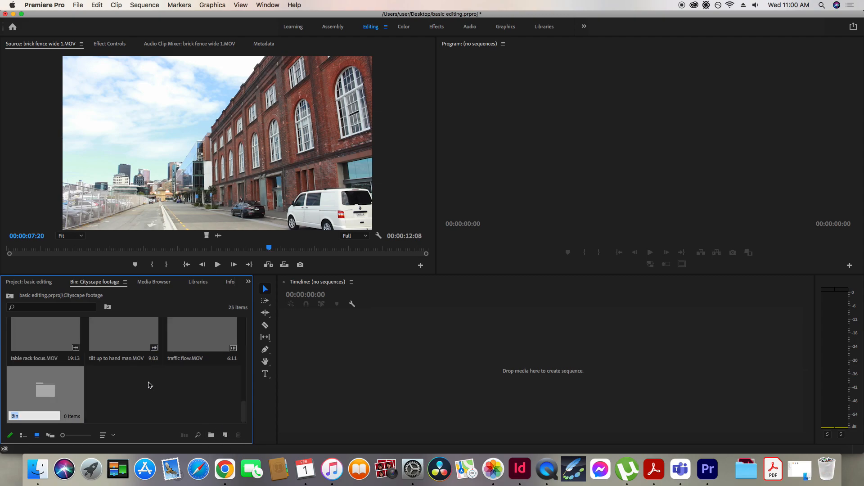
left_click(115, 401)
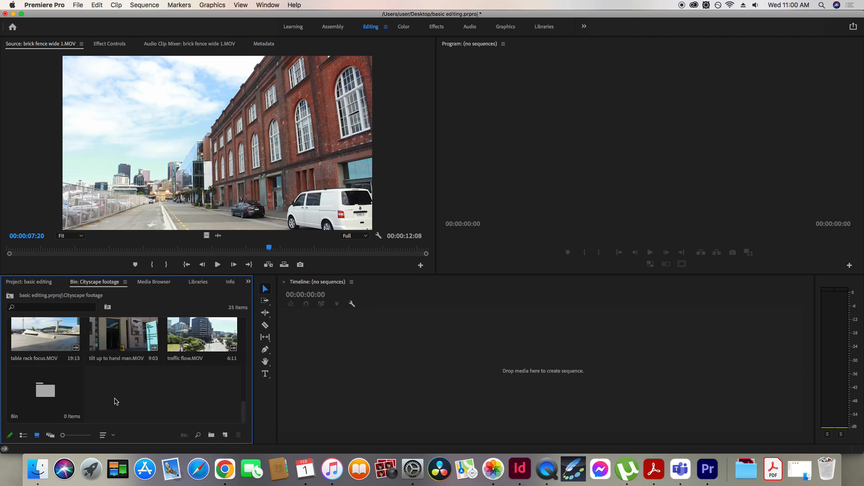
left_click(43, 399)
left_click(18, 417)
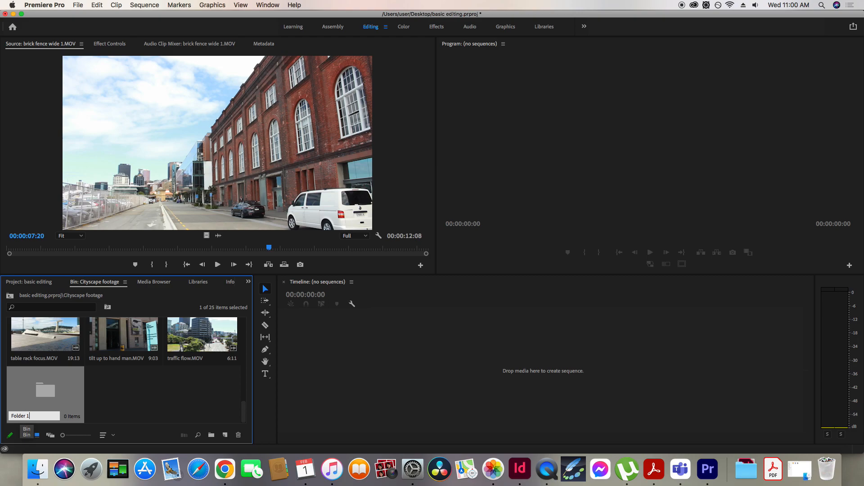
type("Folder 1")
left_click(143, 411)
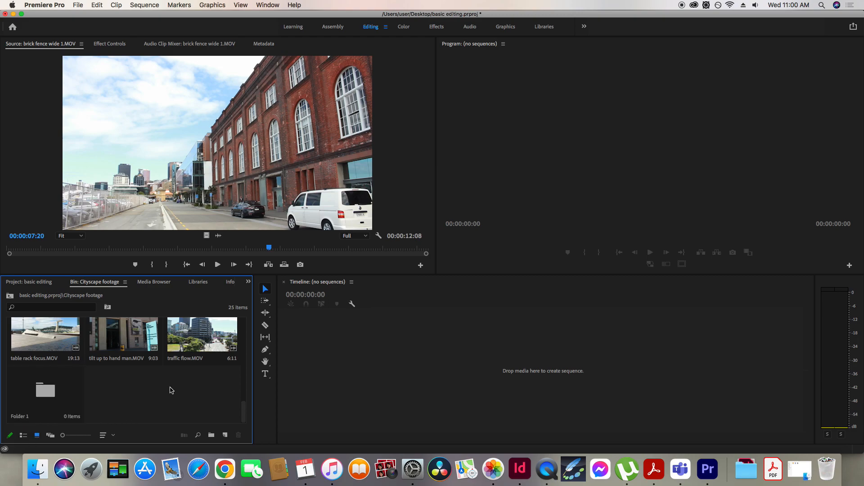
Move tilt up to hand man.MOV, pyramid wide walking.MOV and pyramid wide.MOV into the Folder 1 bin
left_click_drag(243, 410, 251, 339)
scroll(245, 367, "up", 1)
left_click_drag(244, 372, 246, 418)
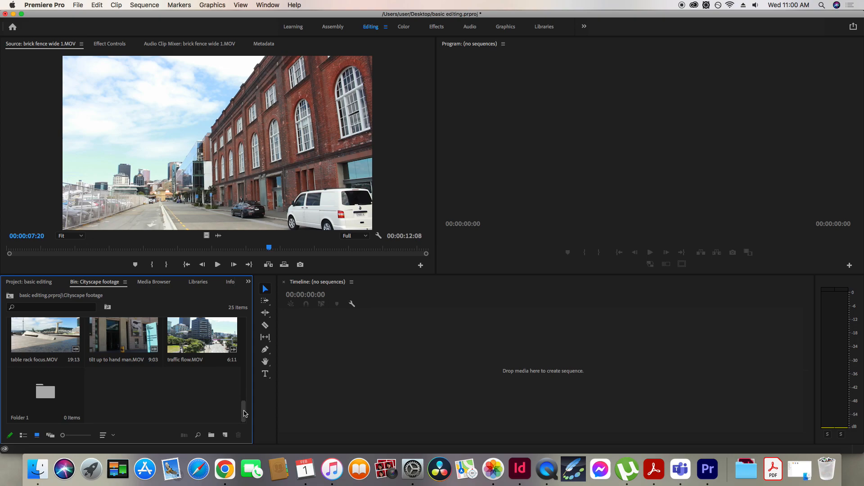
left_click_drag(244, 414, 247, 413)
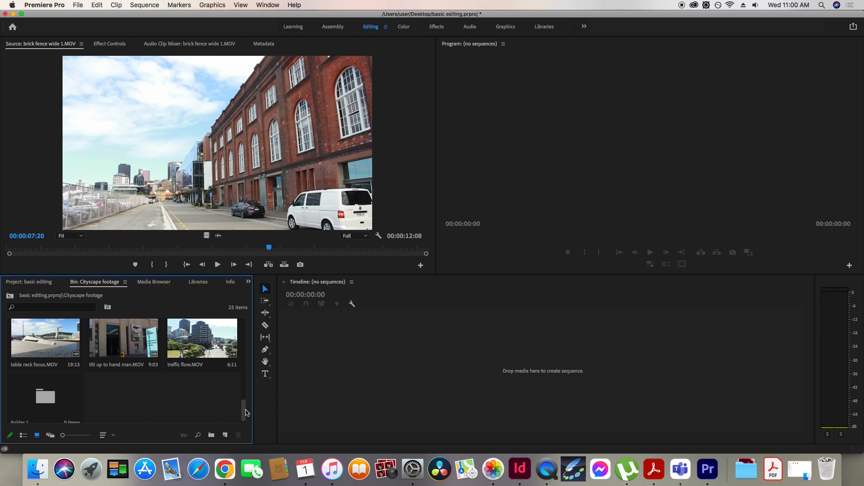
scroll(247, 413, "down", 1)
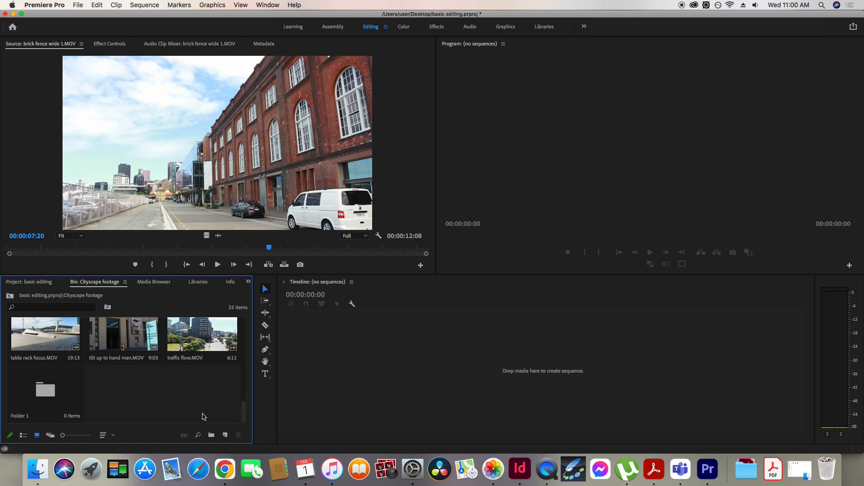
left_click(118, 340)
left_click_drag(117, 340, 40, 386)
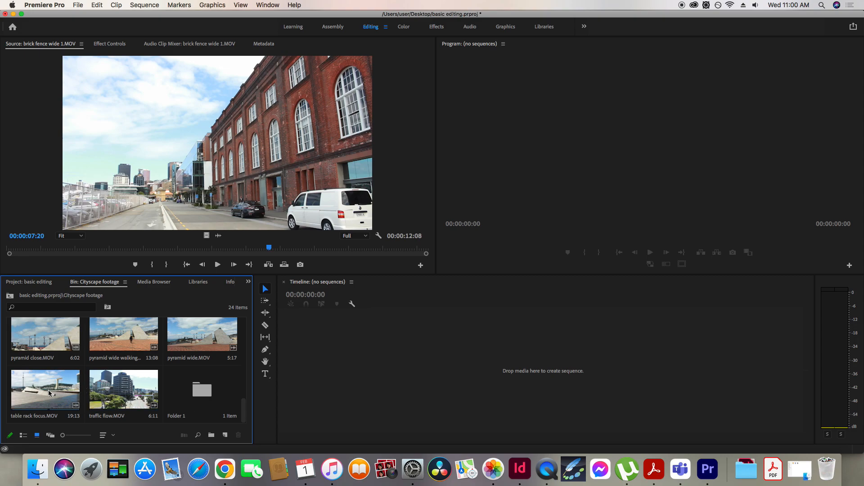
left_click_drag(119, 338, 140, 400)
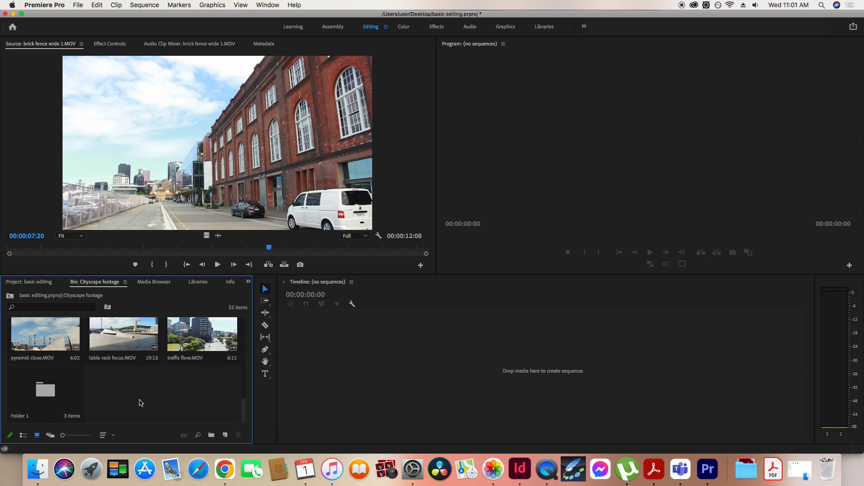
Open Folder 1 and move tilt up to hand man.MOV back into the Cityscape footage bin
double_click(43, 395)
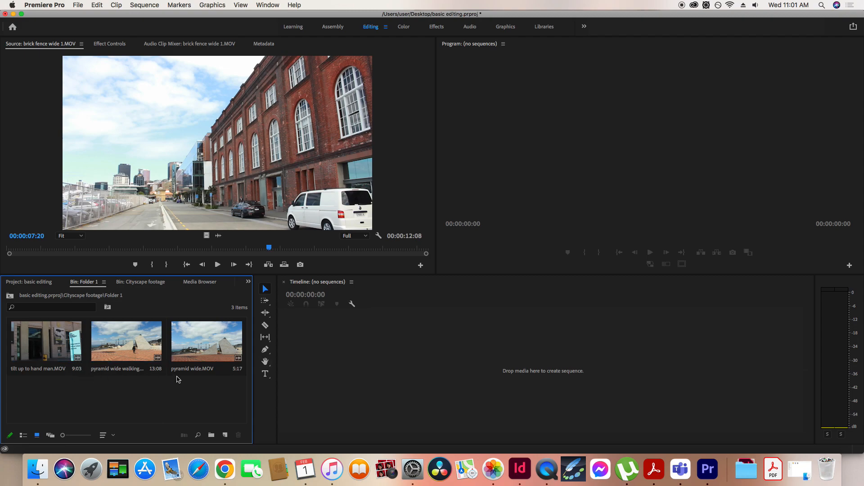
left_click(37, 339)
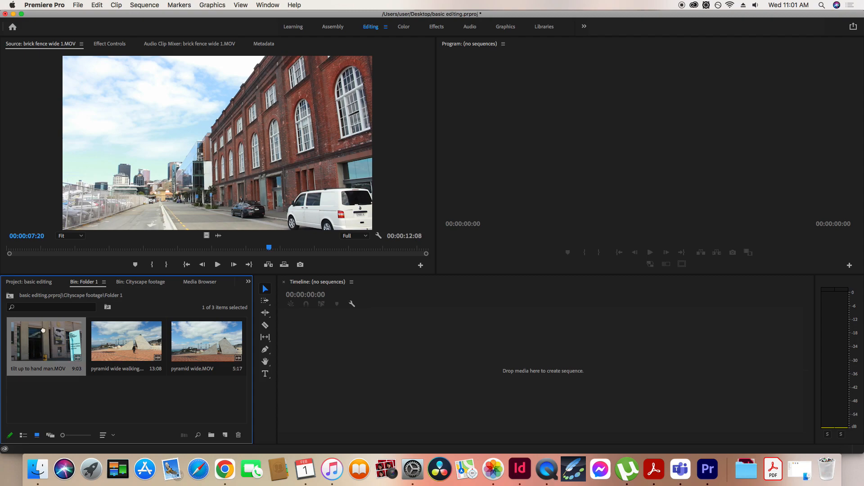
left_click(39, 282)
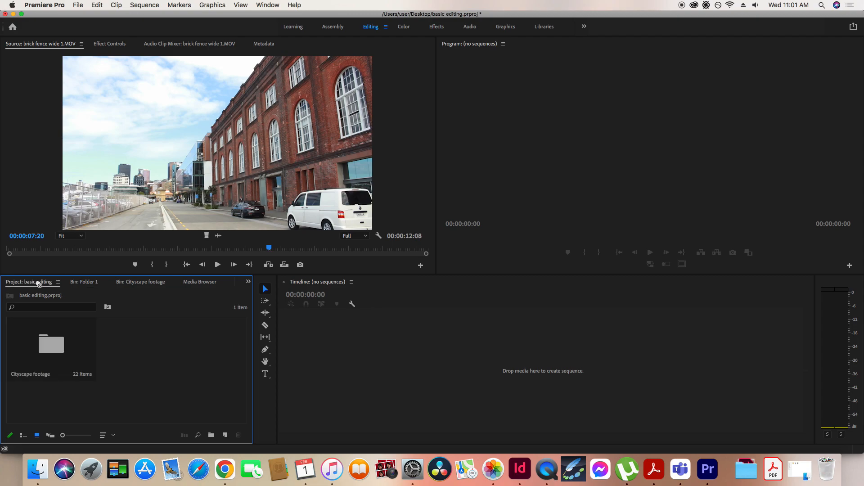
left_click(141, 282)
left_click_drag(140, 283, 133, 381)
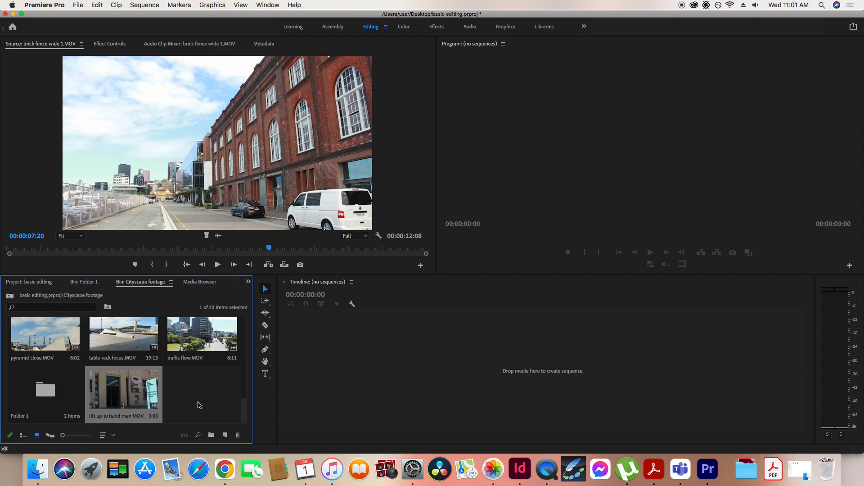
Look through the project's top level, the Cityscape footage bin and the Folder 1 bin to check their contents
left_click(37, 285)
left_click(128, 282)
left_click(85, 285)
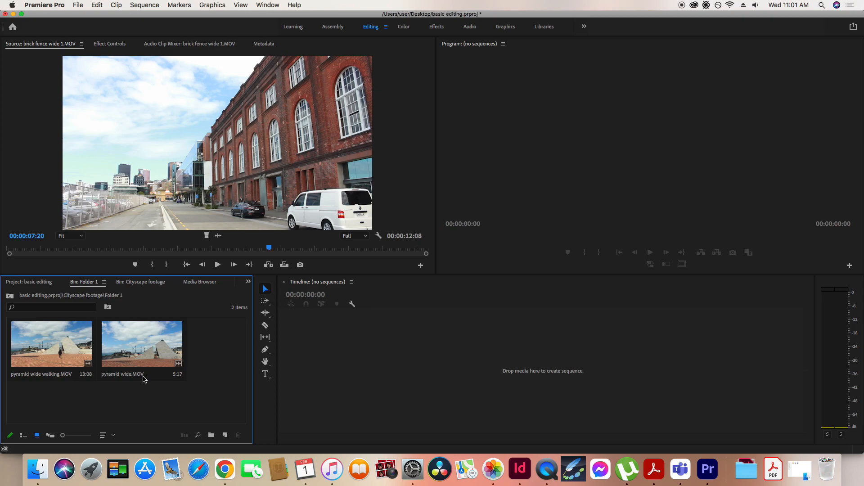
Return to the Cityscape footage bin and examine the New Sequence presets without creating a sequence
left_click(146, 282)
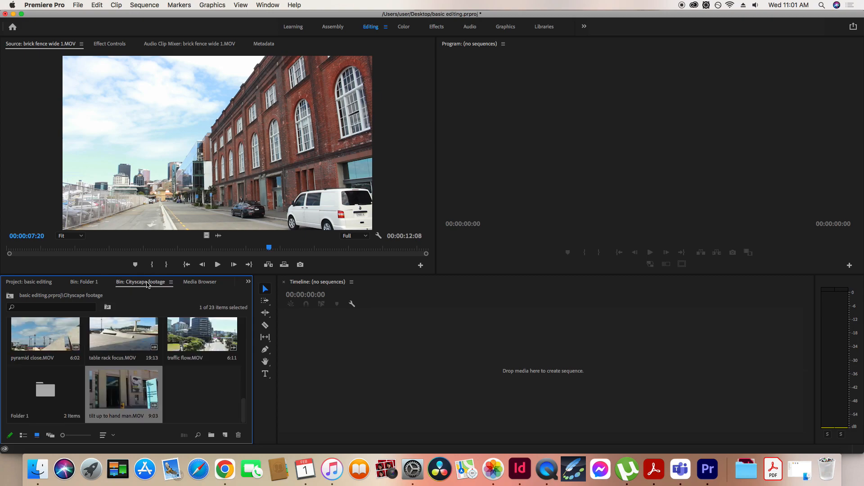
left_click(225, 435)
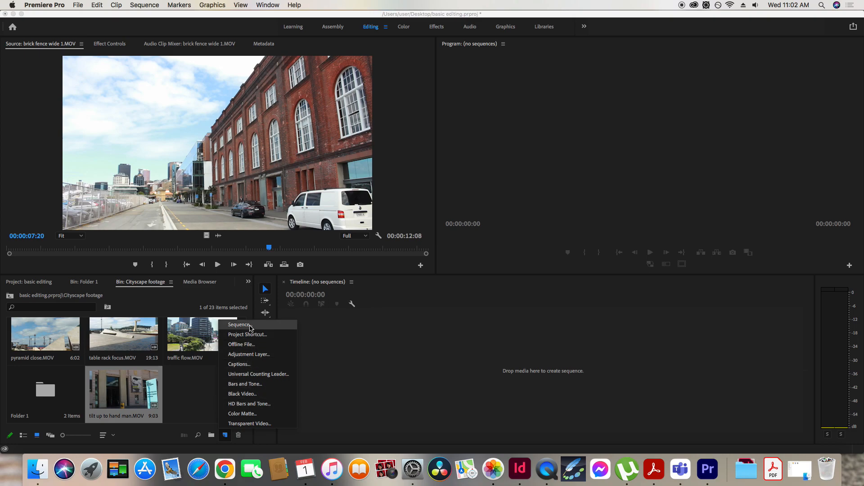
left_click(251, 328)
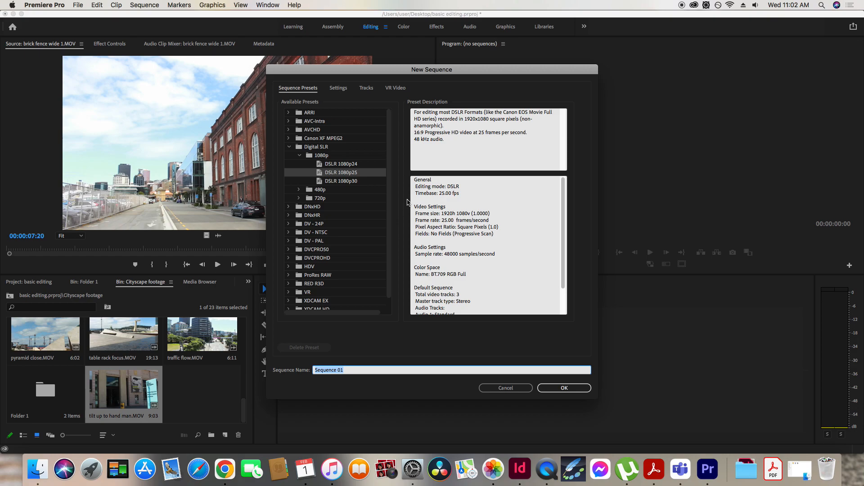
left_click_drag(445, 70, 486, 73)
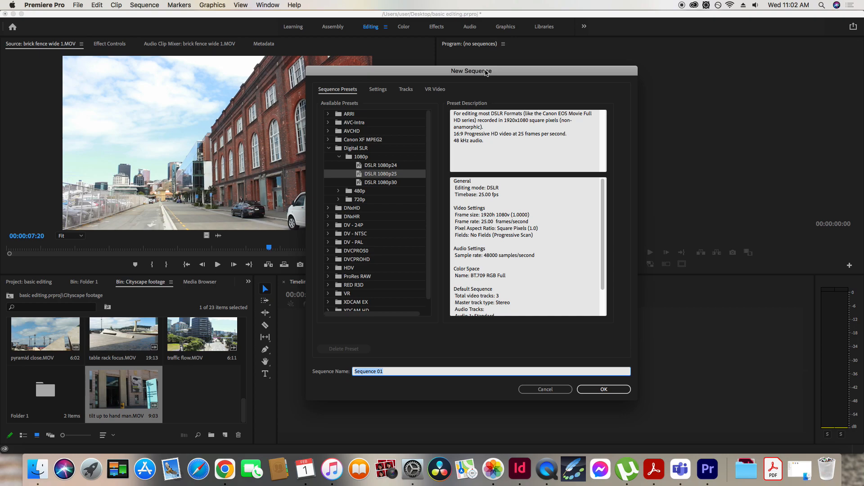
left_click(544, 392)
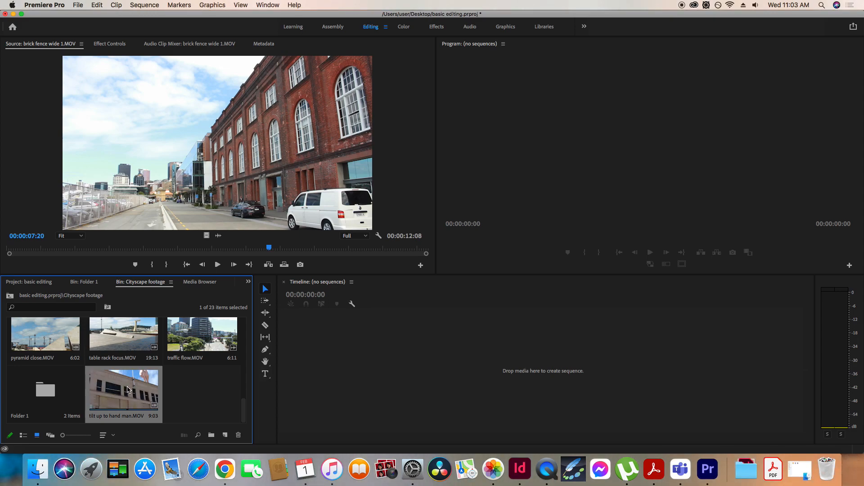
Create a sequence from tilt up to hand man.MOV in the empty timeline and move the playhead to 00:00:00:21
left_click_drag(129, 390, 374, 353)
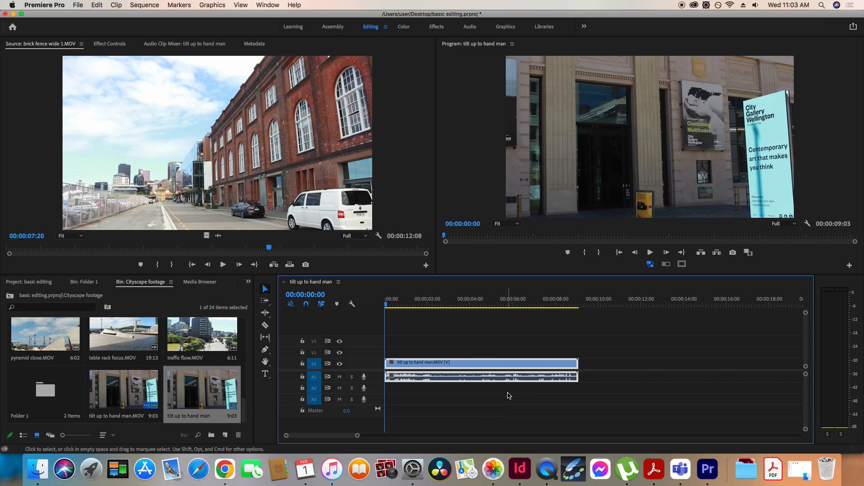
mouse_move(396, 307)
left_mouse_down()
mouse_move(434, 307)
mouse_move(386, 309)
mouse_move(529, 312)
mouse_move(399, 310)
left_mouse_up()
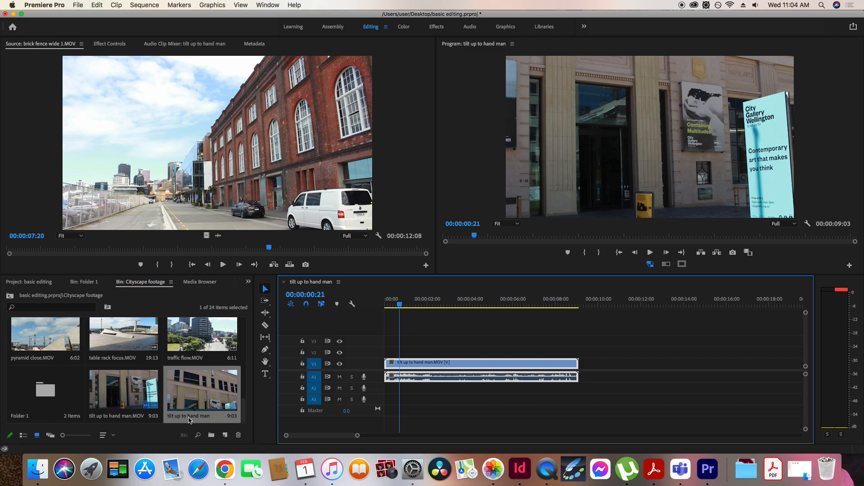
Rename the tilt up to hand man sequence in the Cityscape footage bin as Roughcut 1
left_click(204, 422)
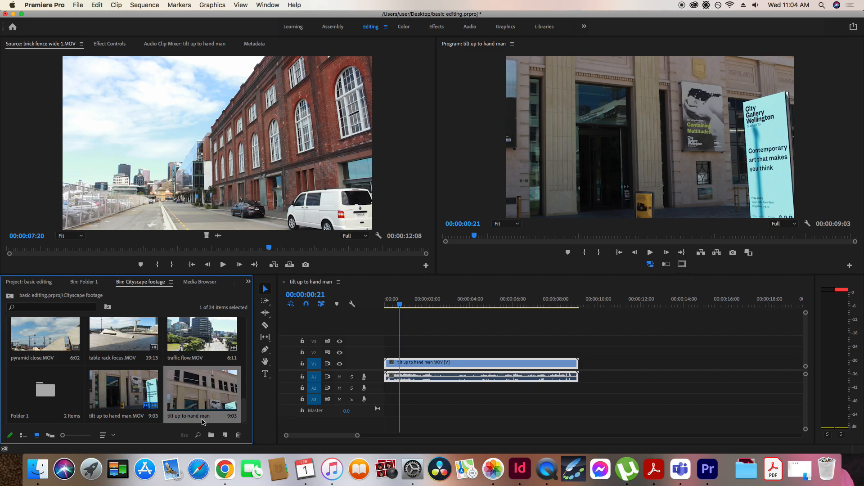
left_click(191, 415)
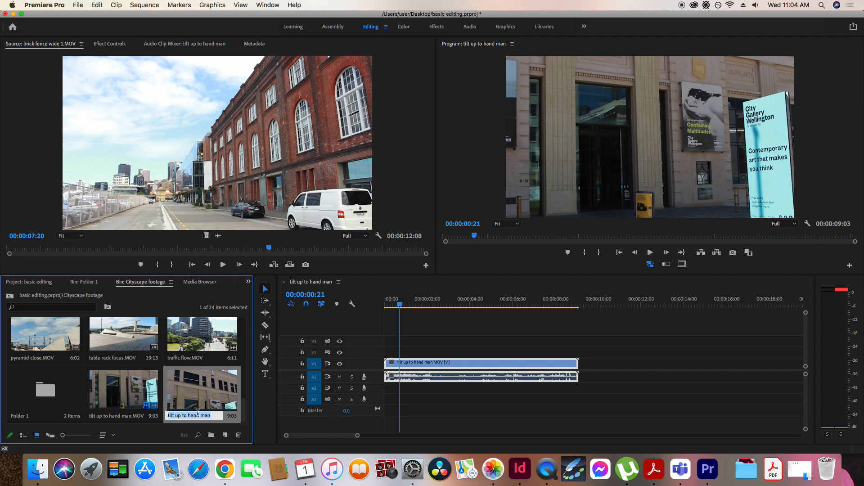
type("Roughcut 1")
key("Return")
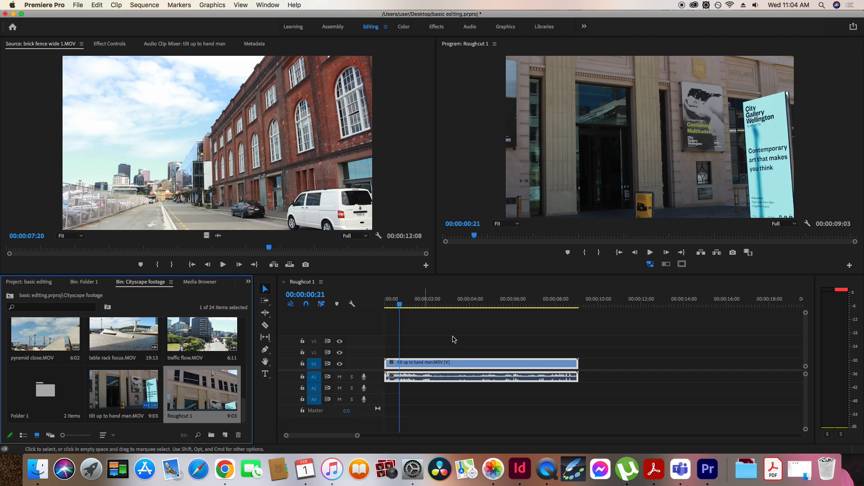
Examine the sequence settings of Roughcut 1, including the timebase and video display format options, without changing them
left_click(442, 330)
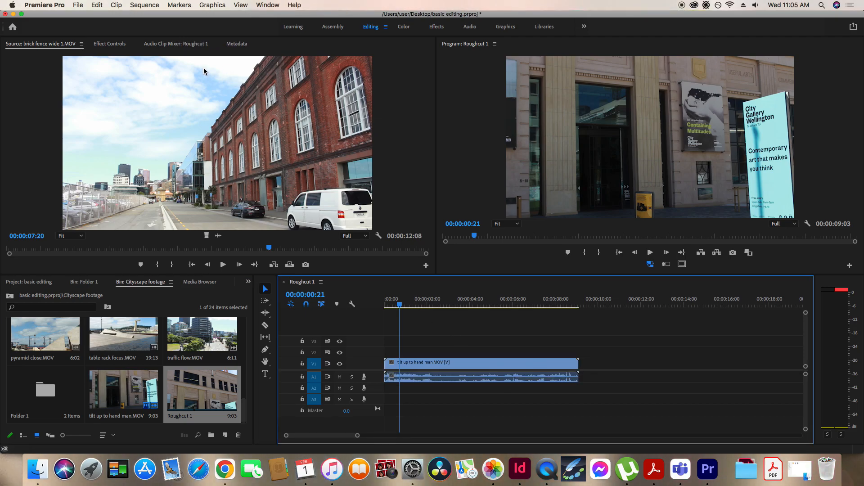
left_click(145, 5)
left_click(153, 15)
left_click(144, 4)
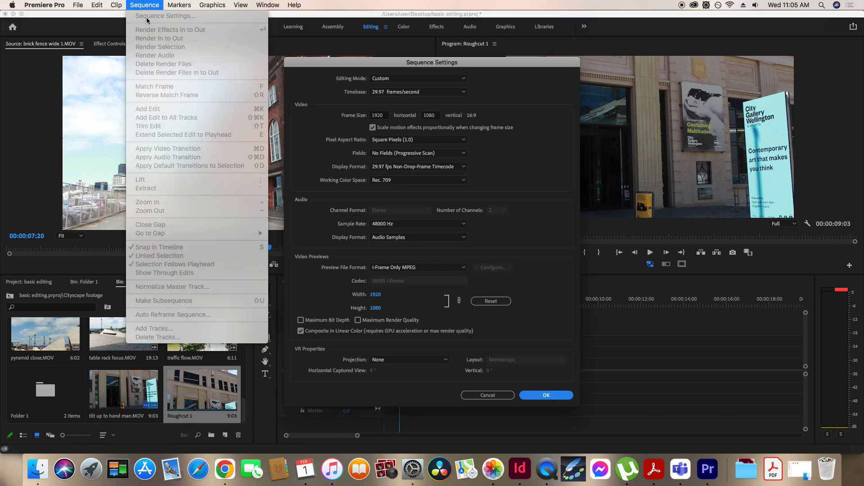
left_click(420, 66)
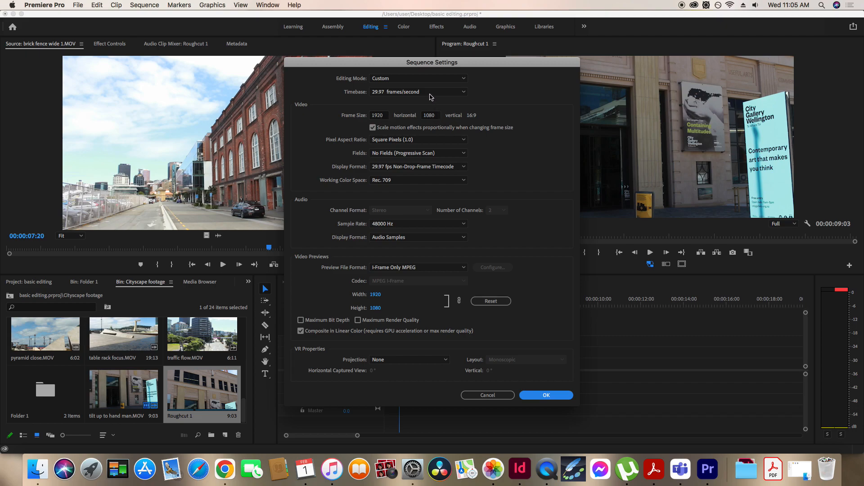
left_click(429, 93)
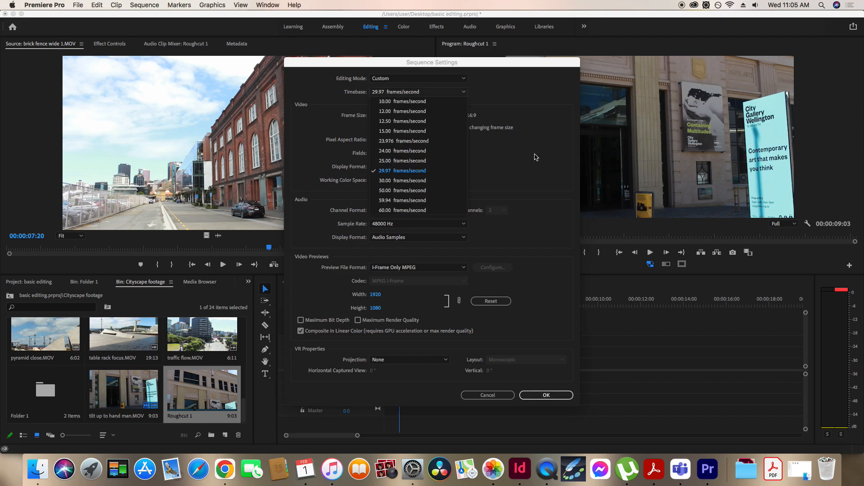
left_click(536, 156)
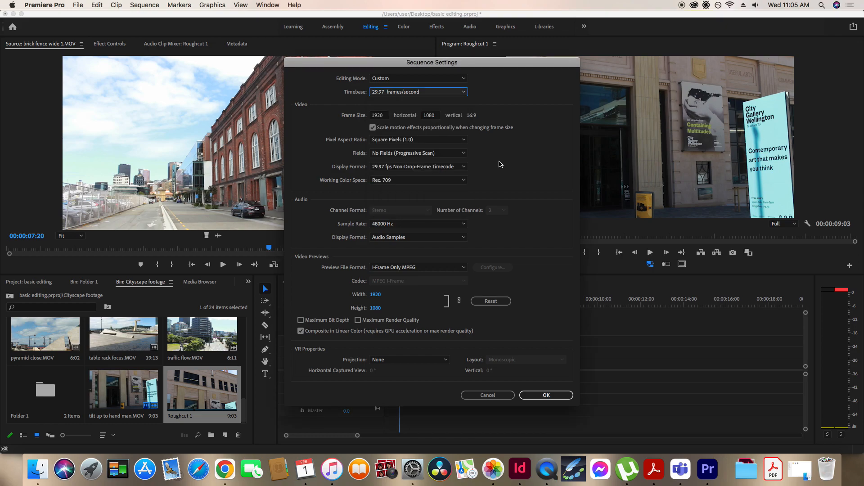
left_click(423, 171)
left_click(525, 171)
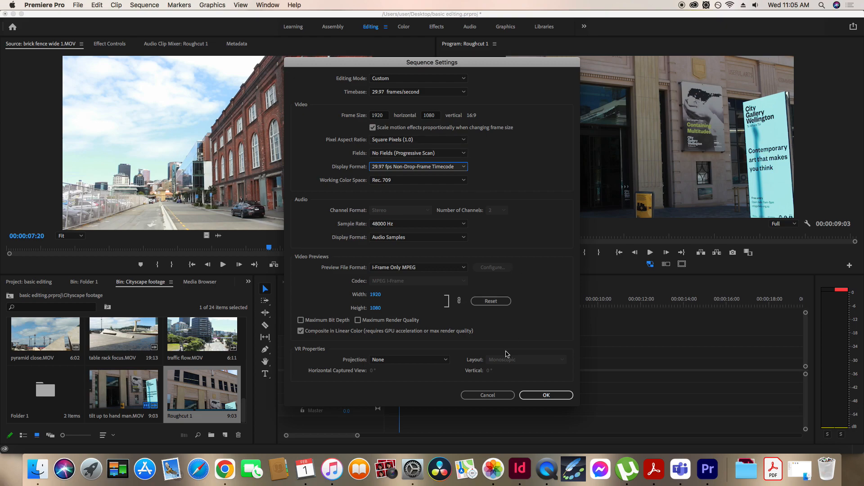
left_click(486, 395)
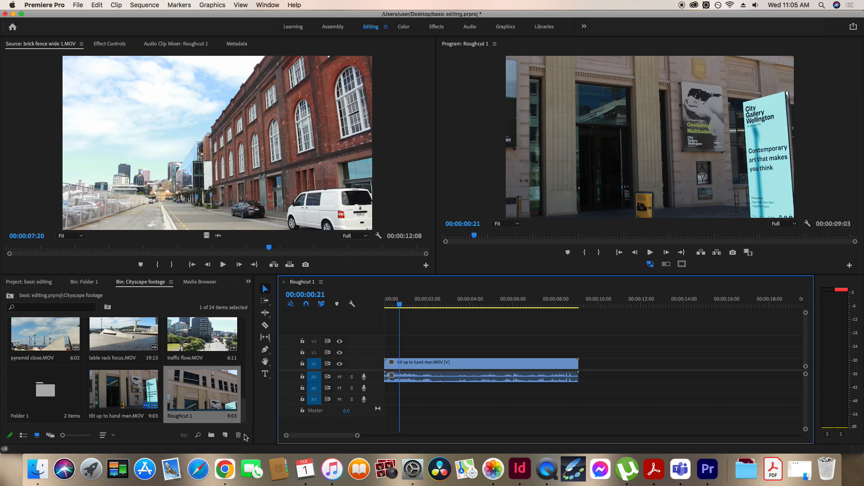
Create a new sequence in the Cityscape footage bin with the Digital SLR 1080p preset DSLR 1080p25
left_click(226, 437)
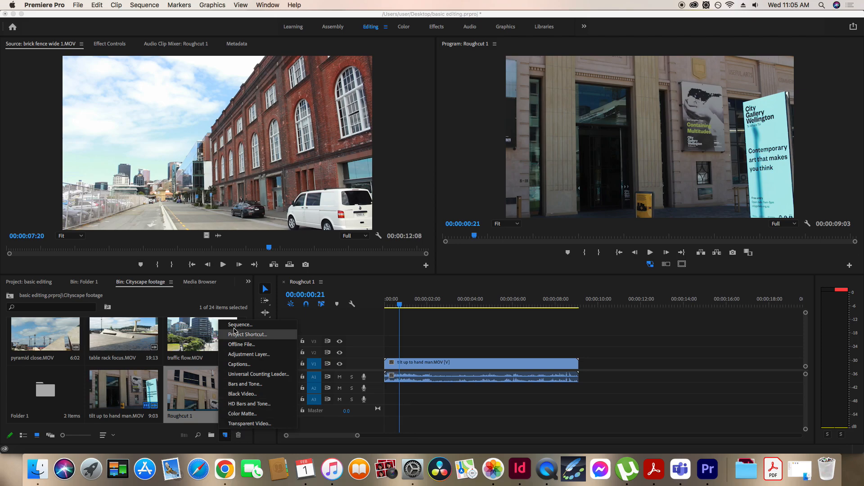
left_click(239, 335)
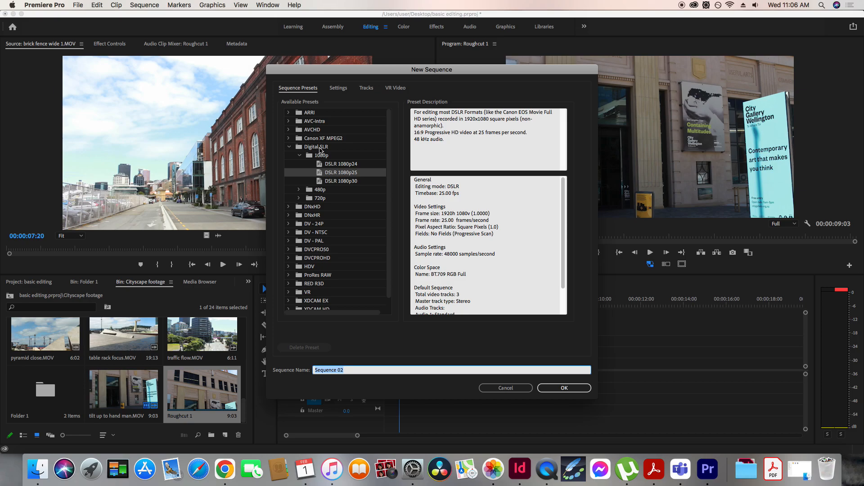
left_click(289, 148)
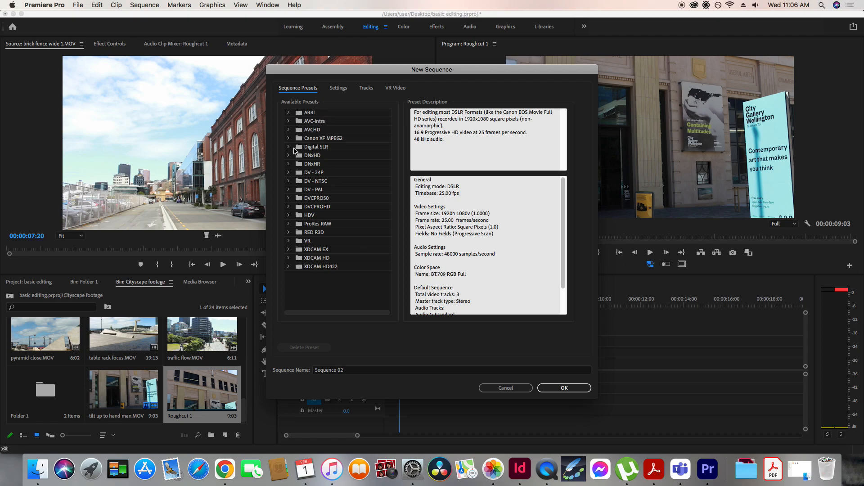
left_click(289, 148)
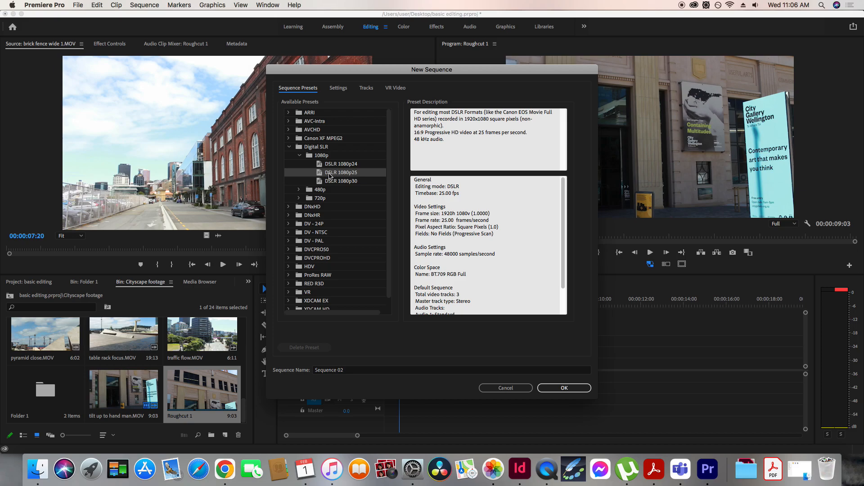
left_click(563, 387)
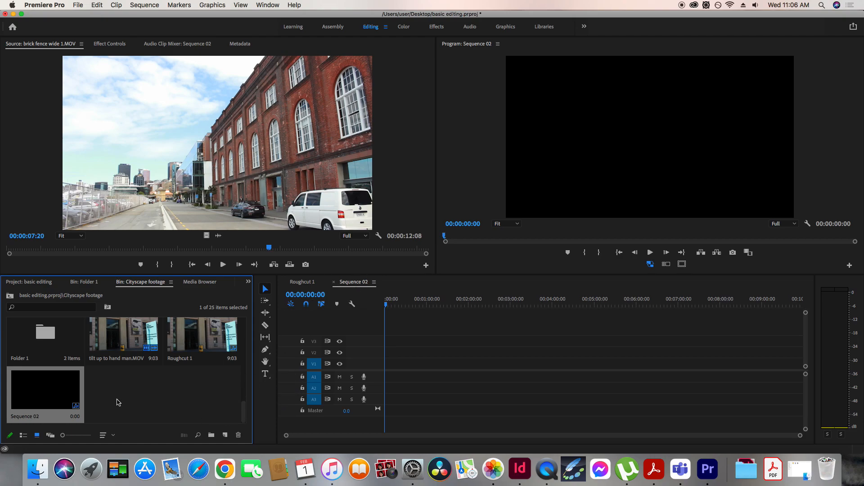
Rename the new empty sequence as Roughcut 2
left_click(30, 417)
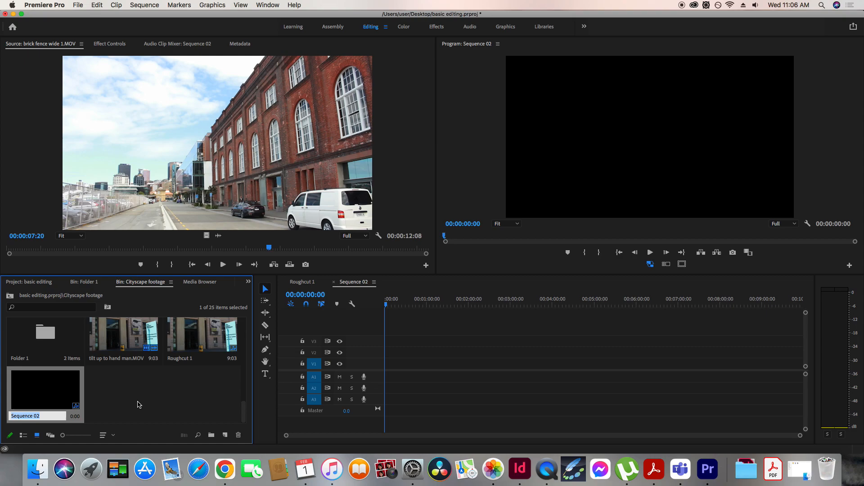
type("Roughcut 2")
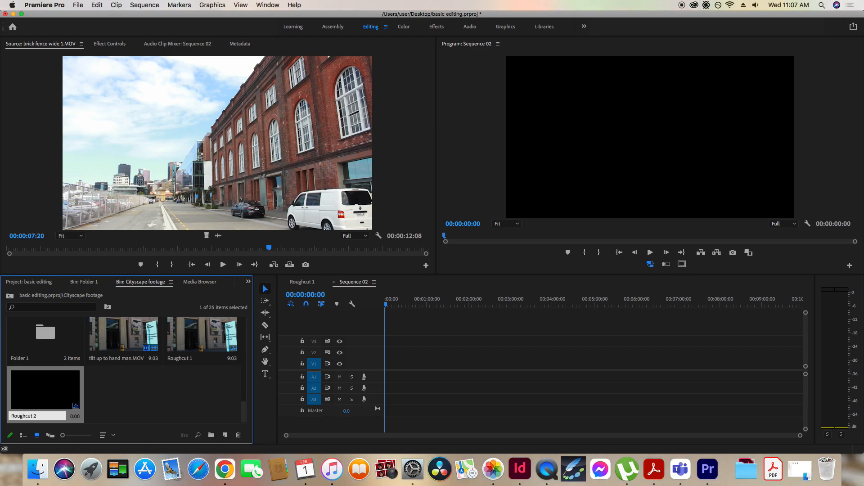
left_click(157, 412)
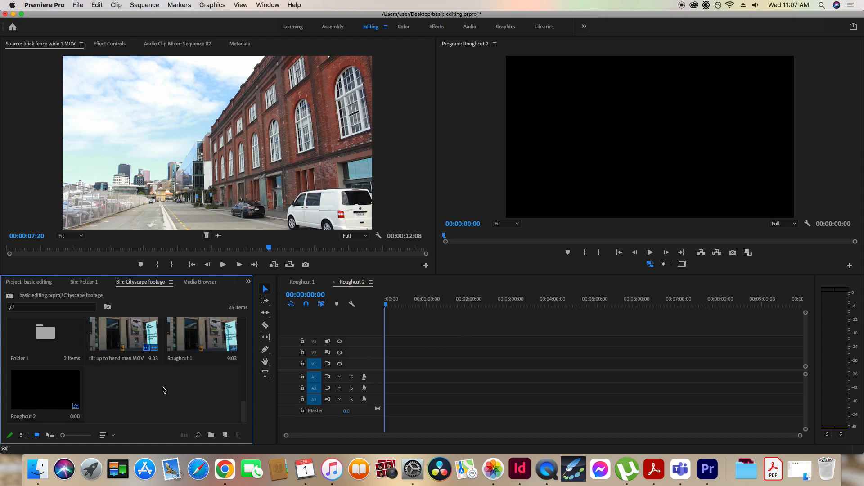
Place traffic flow.MOV on video track V1 at the start of Roughcut 2, changing the sequence settings to match the clip
scroll(247, 400, "up", 3)
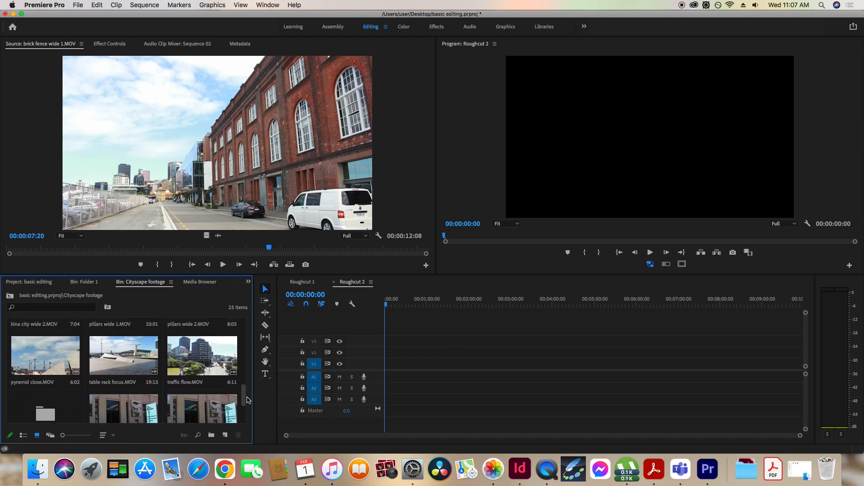
left_click_drag(202, 358, 386, 379)
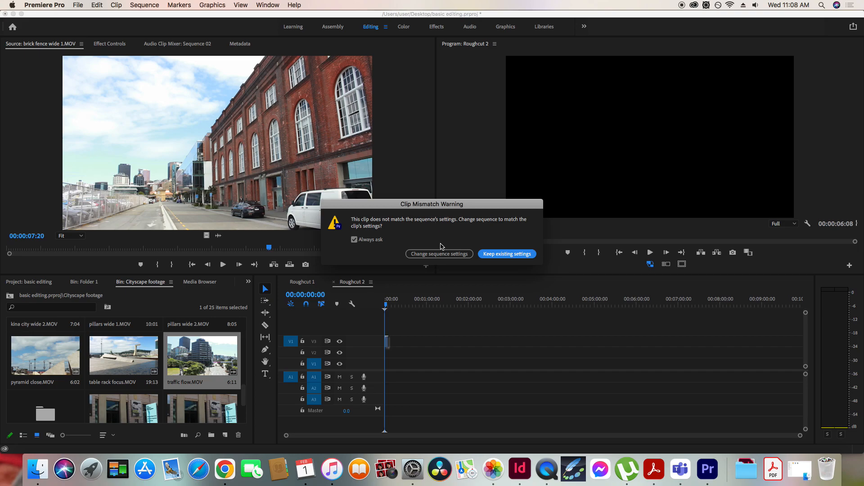
left_click(444, 254)
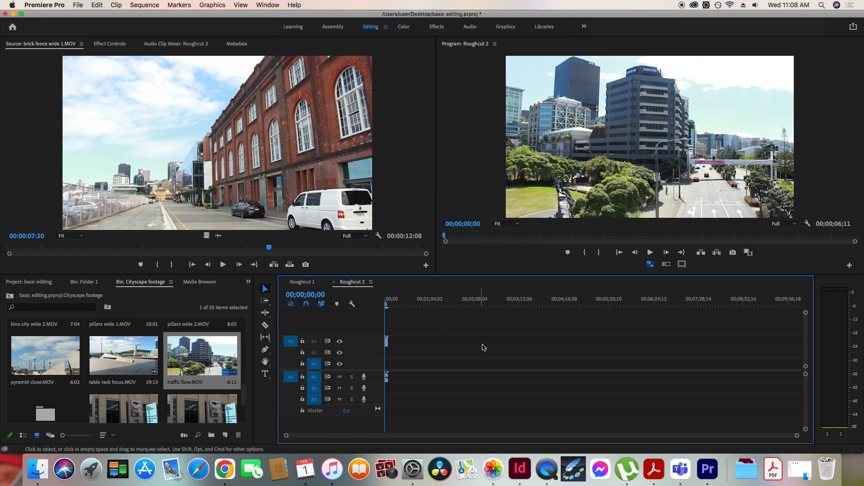
left_click_drag(388, 348, 390, 364)
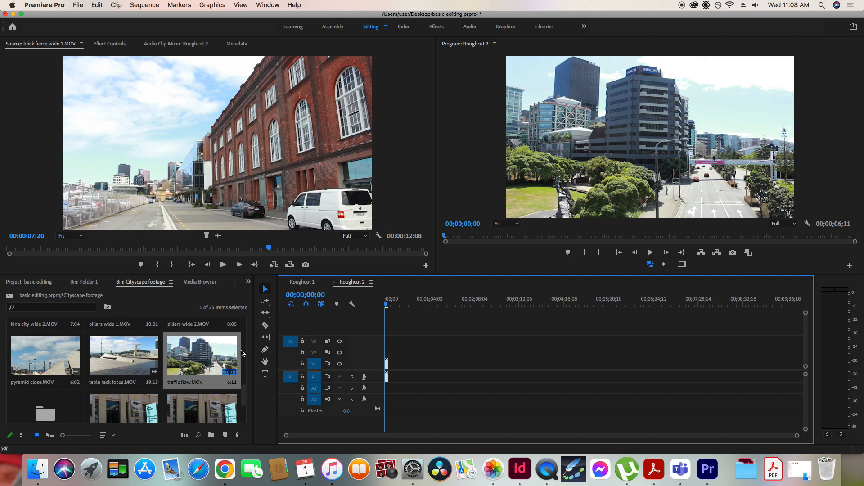
Locate both sequences in the Cityscape footage bin and compare Roughcut 1 and Roughcut 2 by switching between them in the timeline
scroll(230, 411, "down", 3)
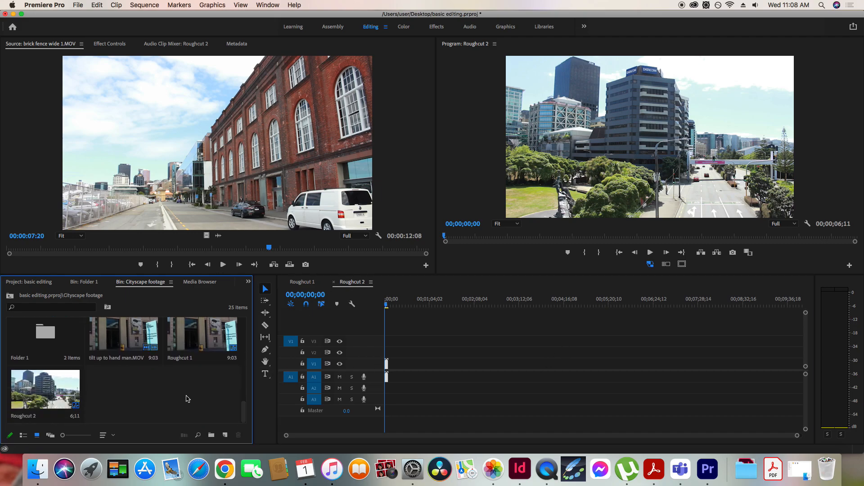
left_click(198, 349)
left_click(70, 389)
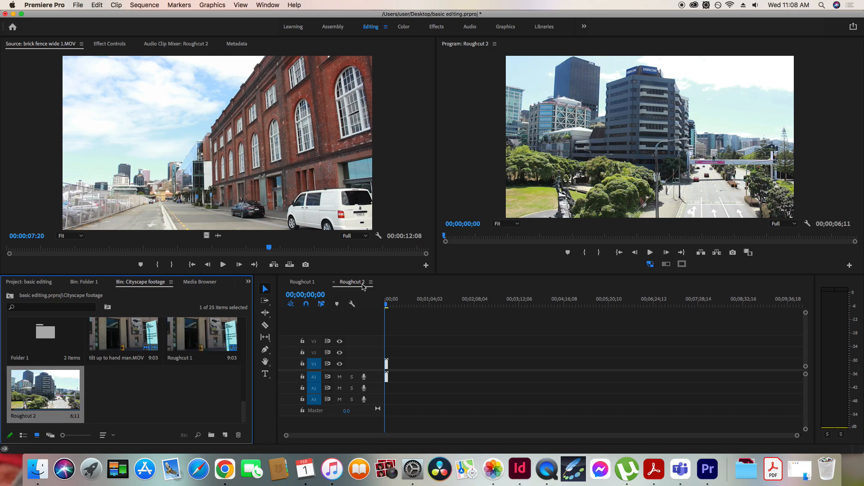
left_click(304, 282)
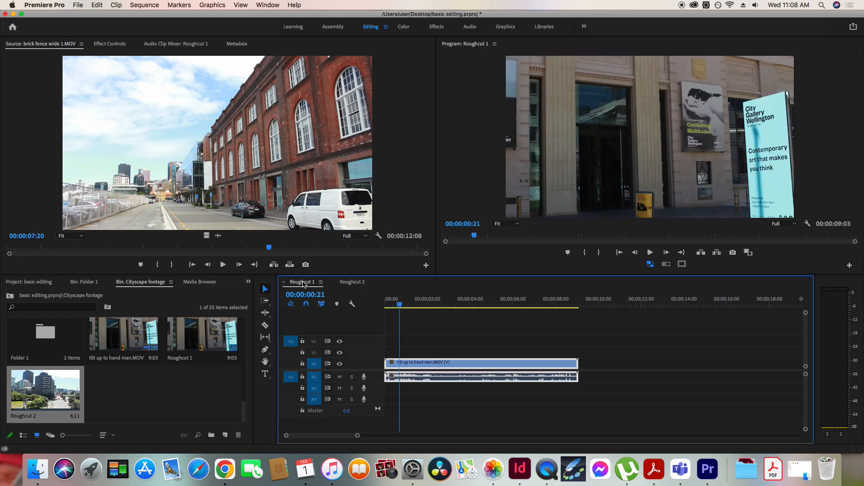
left_click(354, 283)
left_click(306, 282)
left_click(357, 282)
left_click(305, 282)
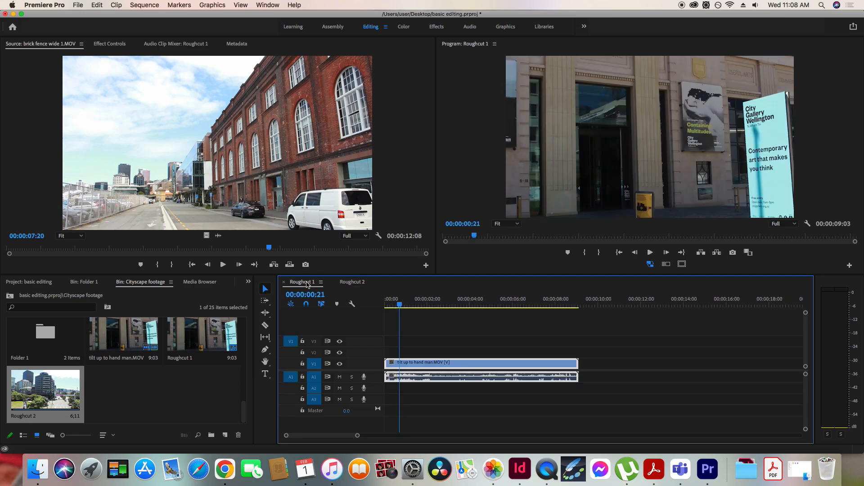
Close the Roughcut 2 sequence in the timeline, leaving Roughcut 1 open
left_click(350, 283)
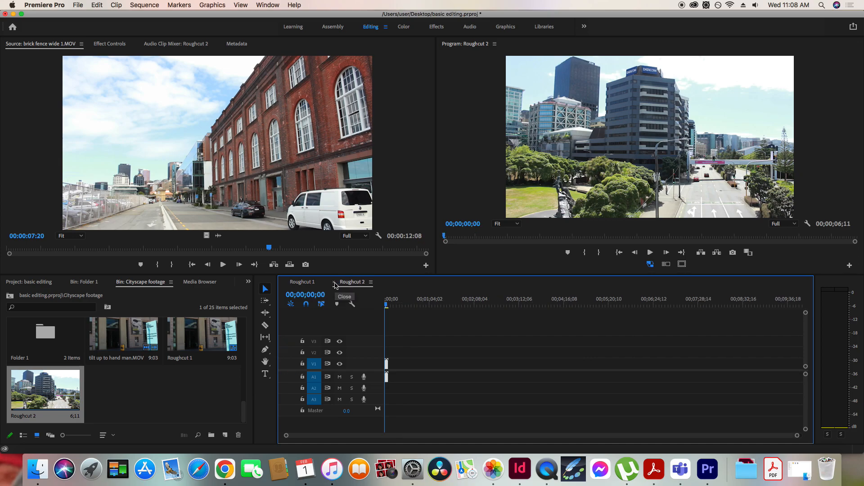
left_click(335, 283)
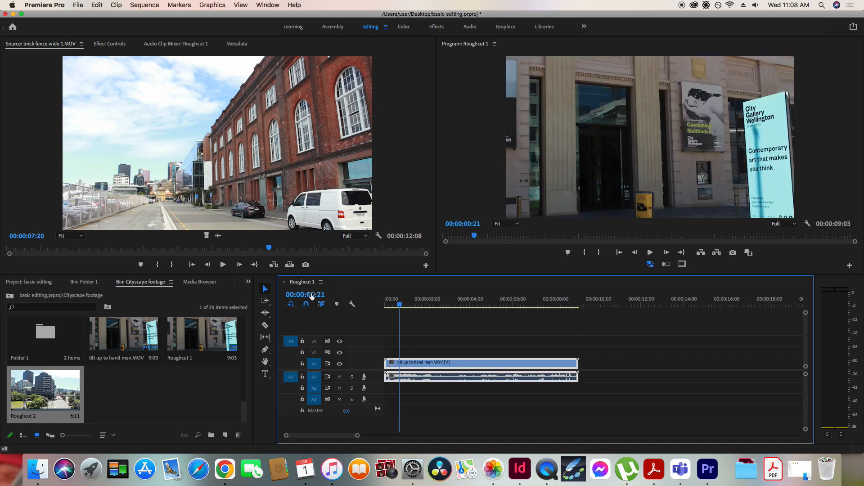
Duplicate the Roughcut 1 sequence within the Cityscape footage bin
left_click(169, 403)
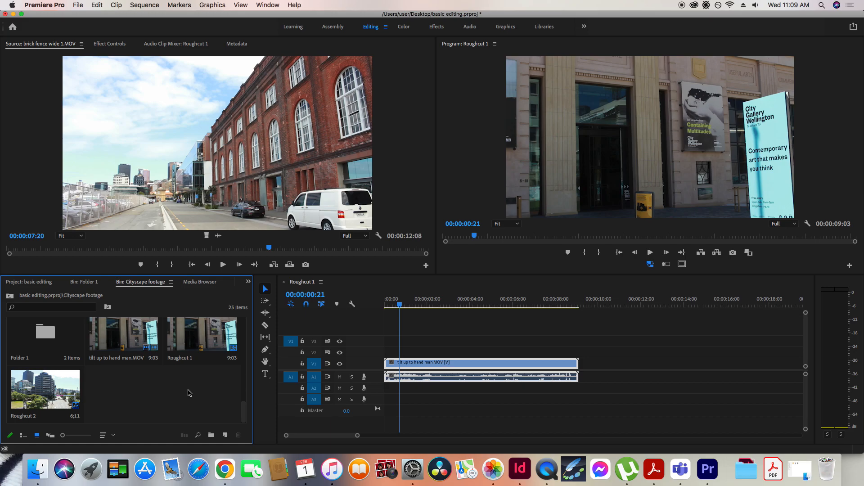
left_click(201, 336)
right_click(200, 334)
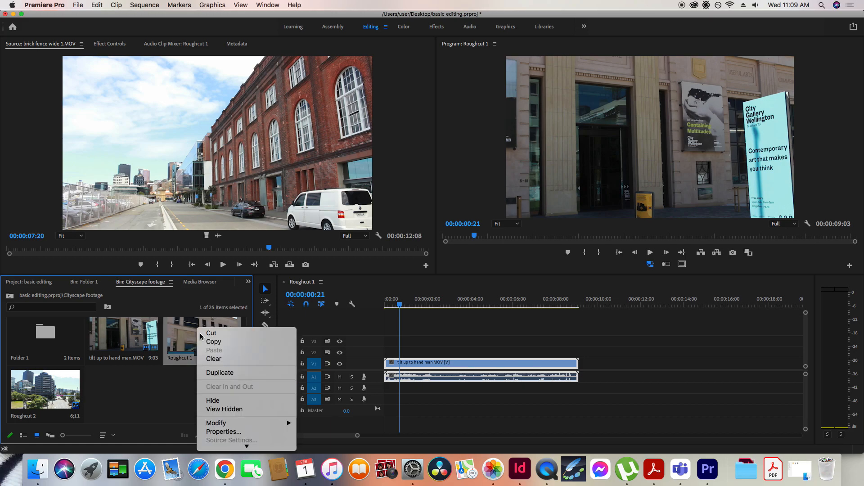
left_click(239, 377)
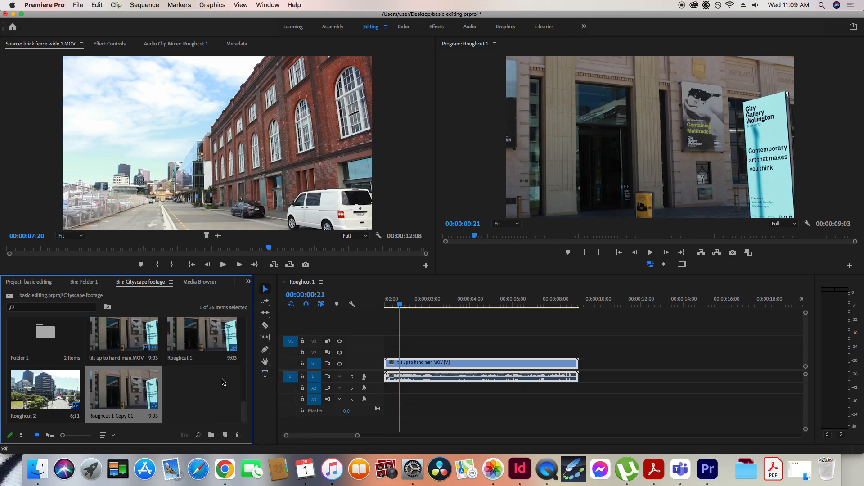
left_click(207, 393)
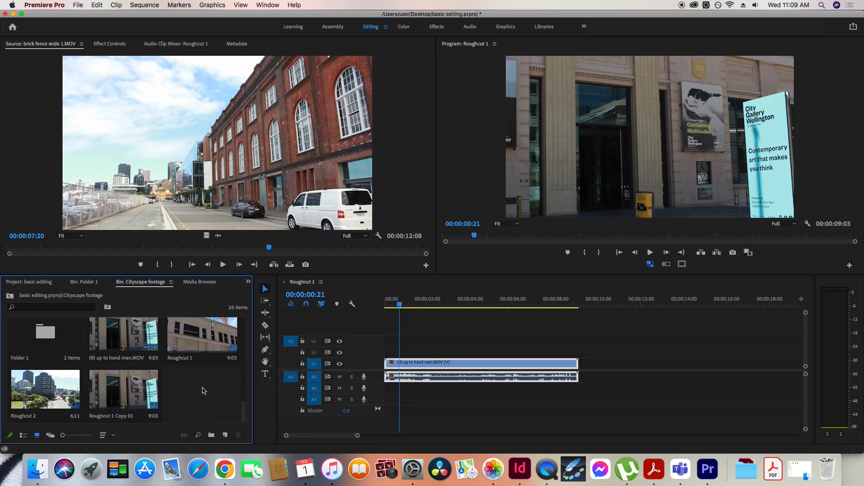
left_click(197, 356)
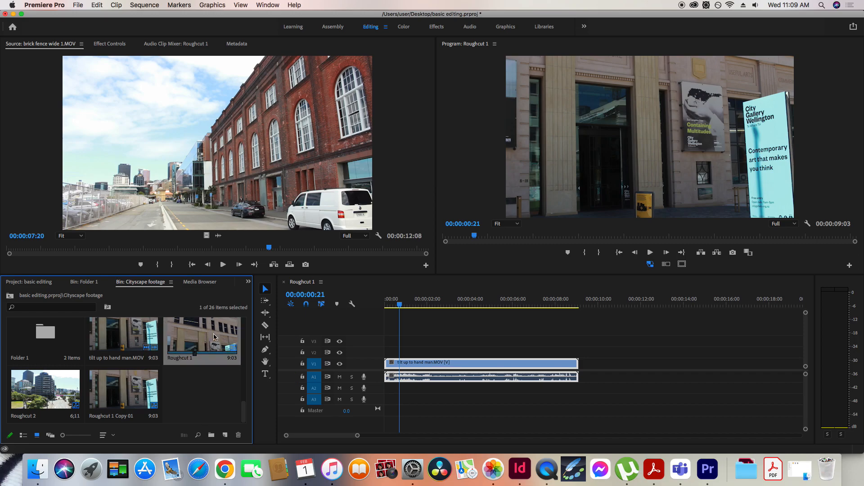
Open the duplicated sequence in the timeline and rename it as Roughcut 3 in the bin
double_click(121, 392)
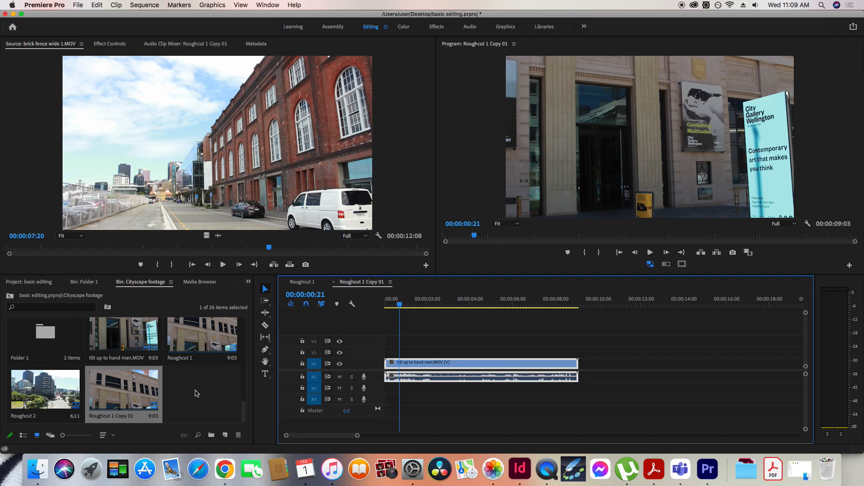
left_click(127, 416)
key("BackSpace")
type("Roug")
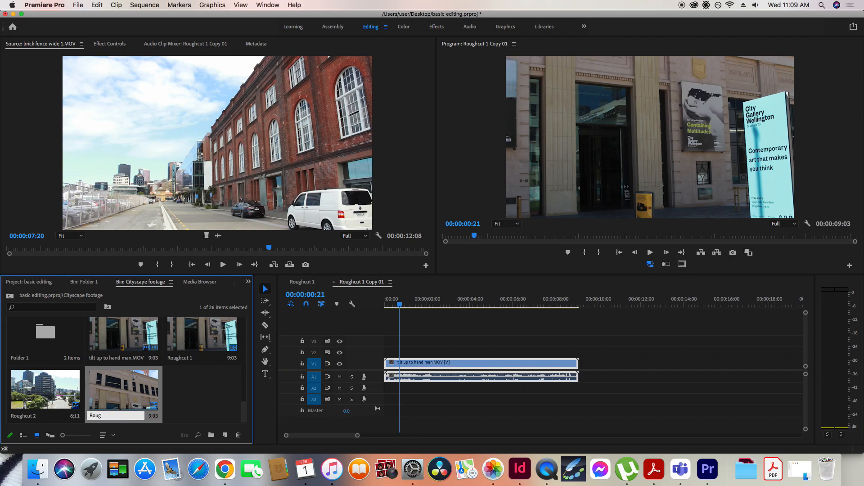
type("hcut 3")
left_click(215, 383)
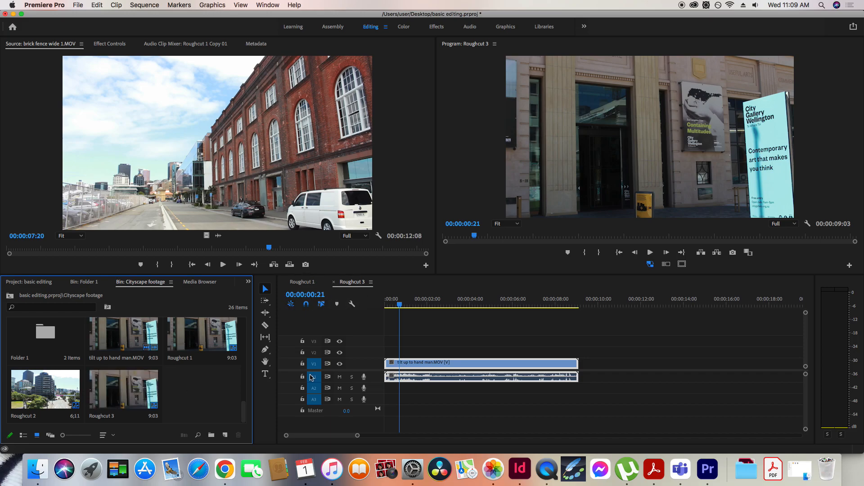
Close the Roughcut 3 sequence in the timeline, leaving only Roughcut 1 open
left_click(334, 282)
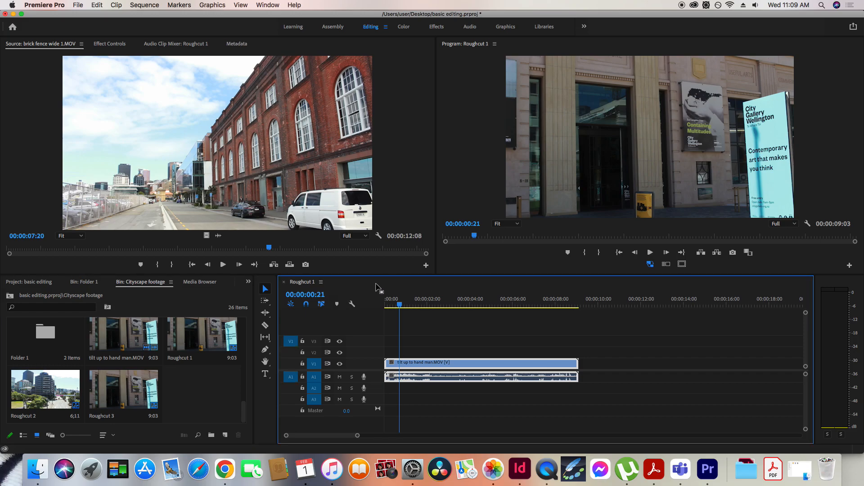
left_click(194, 399)
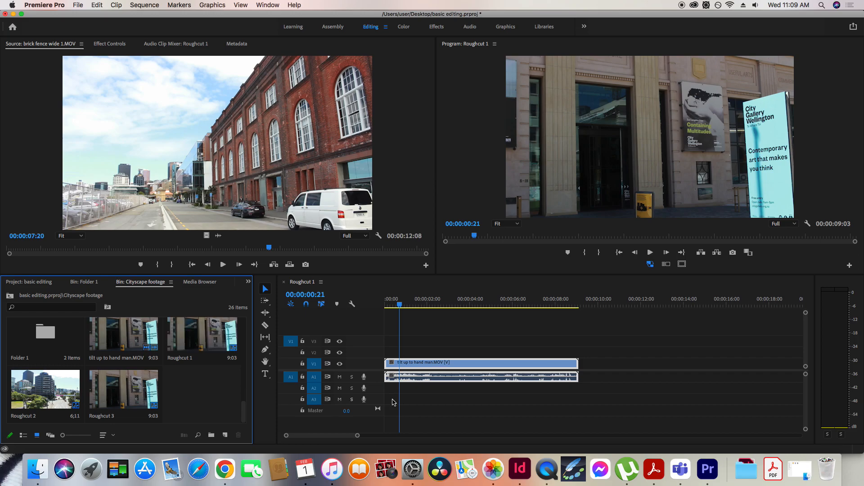
left_click(547, 470)
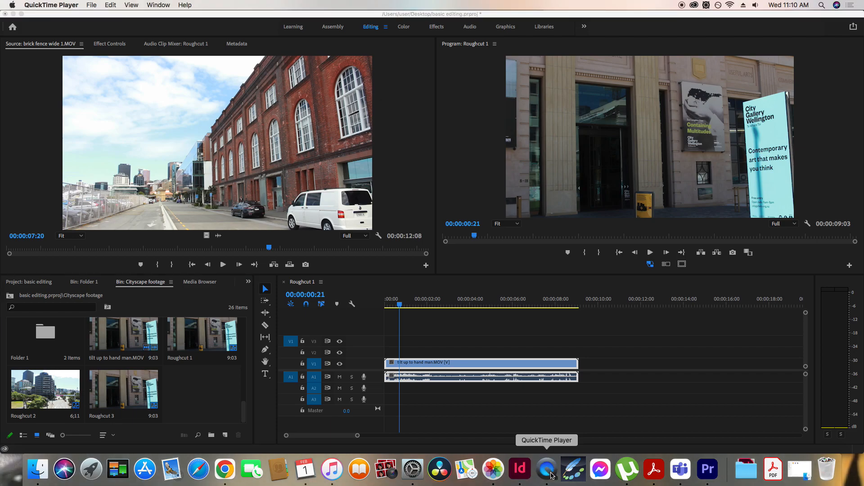